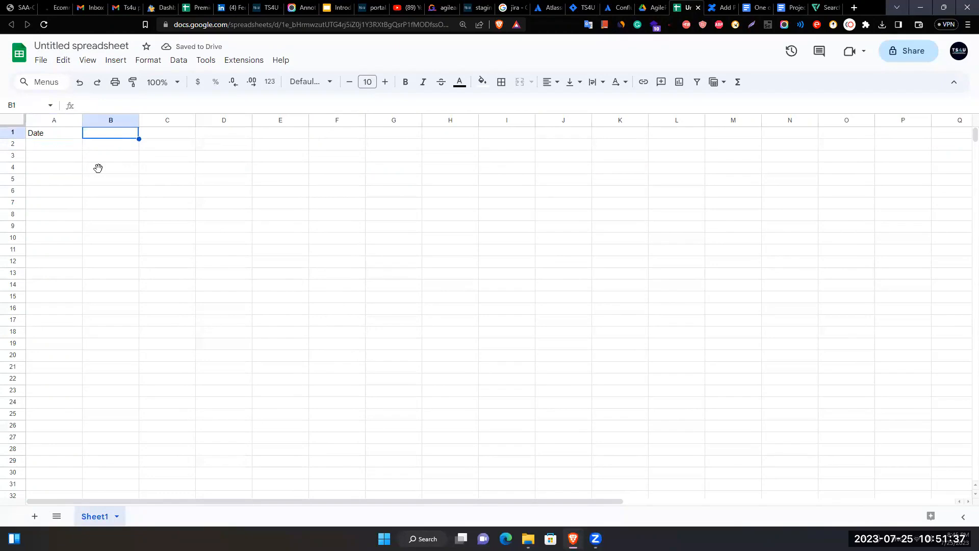
Step: Enter the headers "Title" in cell B1 and "Status" in cell C1
type("e")
key("Return")
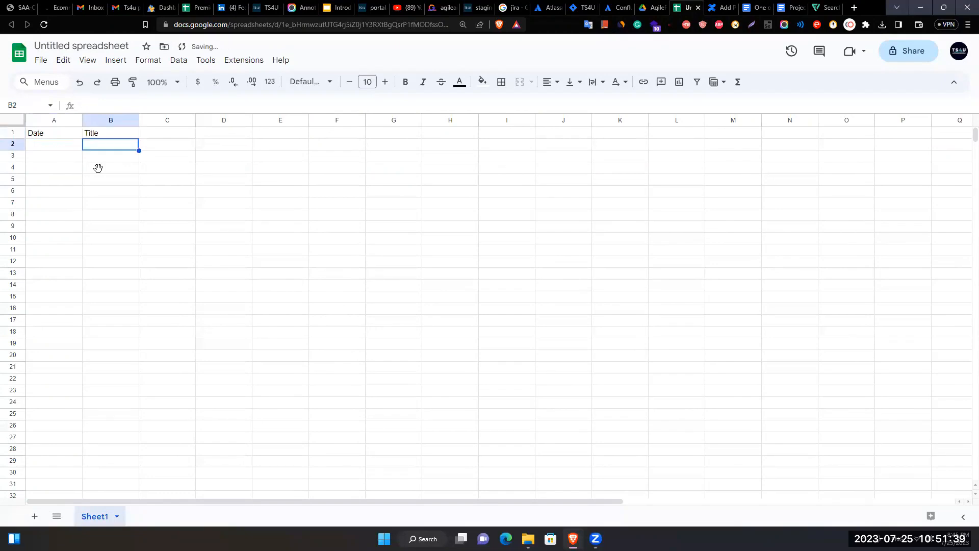
key("Up")
key("Right")
type("Status")
key("Return")
key("Up")
key("Right")
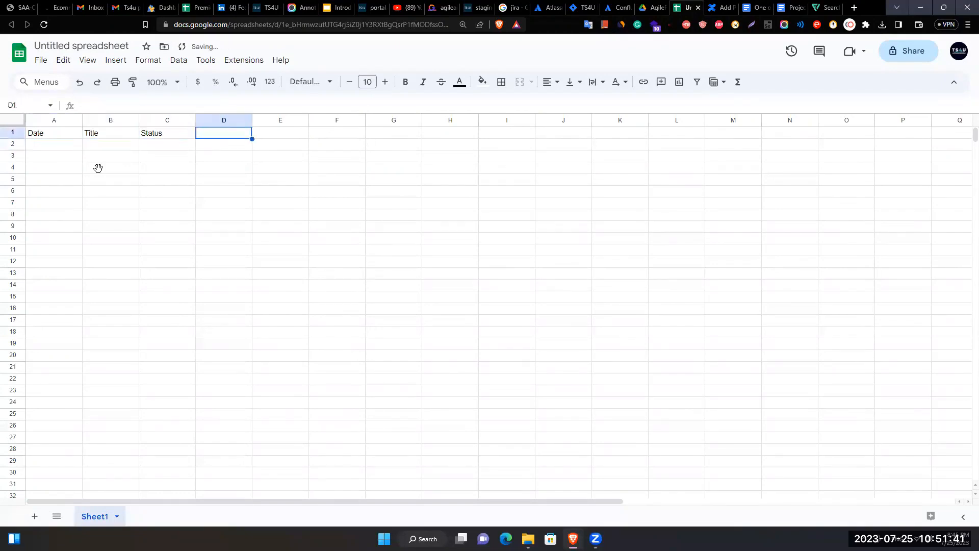
key("Left")
key("Left")
key("Left")
key("shift+Right")
key("shift+Right")
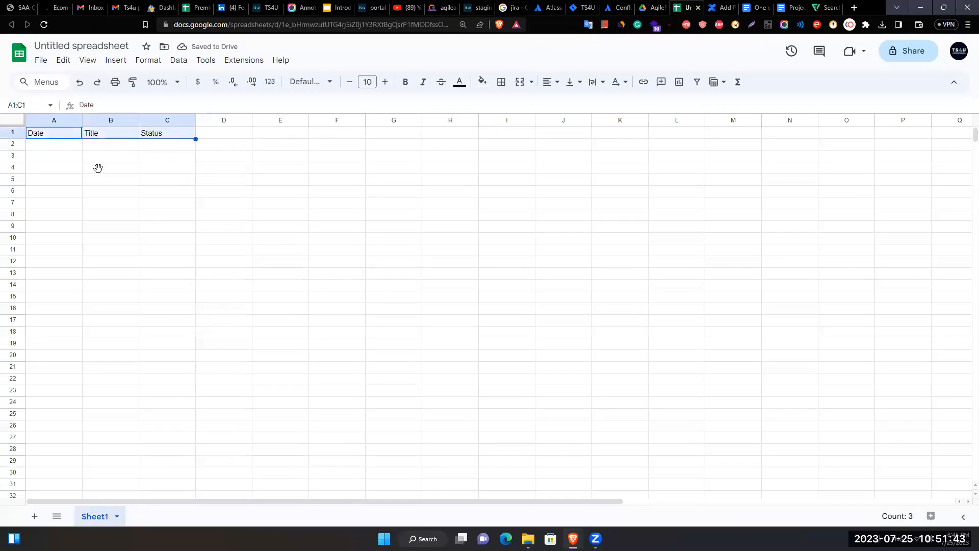
key("Right")
key("Right")
key("ctrl+Left")
key("ctrl+Right")
key("ctrl+Right")
key("ctrl+Left")
key("Left")
key("Left")
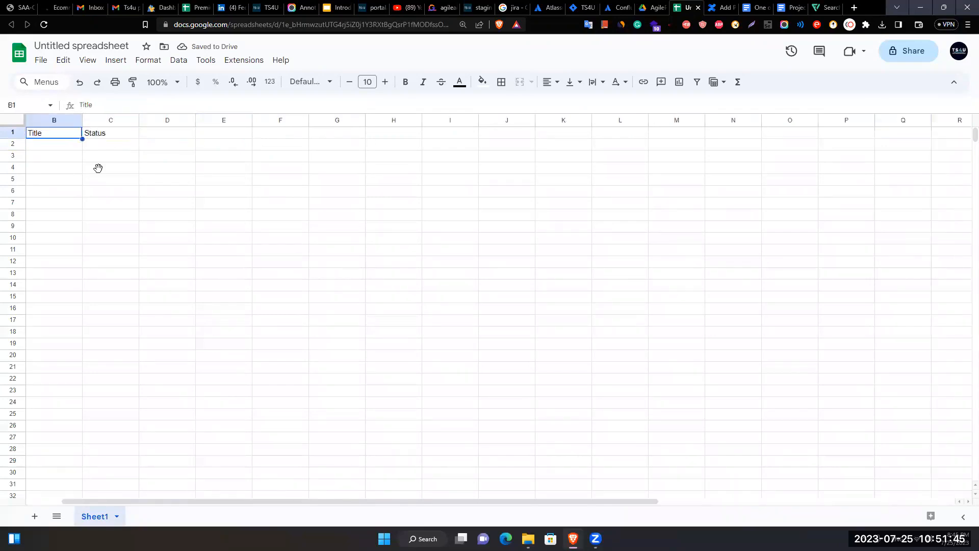
Step: Insert one column directly after the Date column and give it the header "Name" in B1
right_click(63, 121)
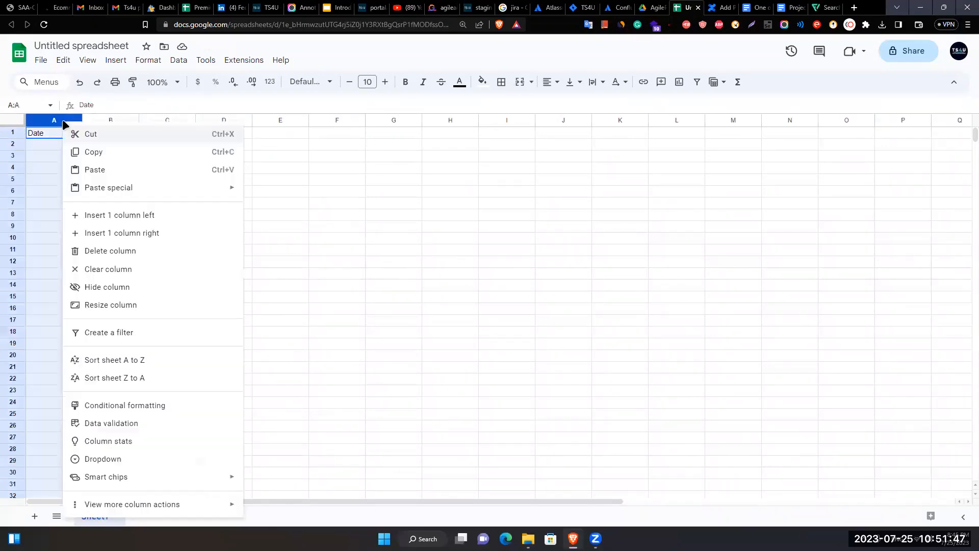
left_click(153, 233)
left_click(118, 133)
type("Name")
key("Return")
Step: Format the header cells A1:D1 in bold Lexend at font size 13
left_click_drag(46, 134, 225, 133)
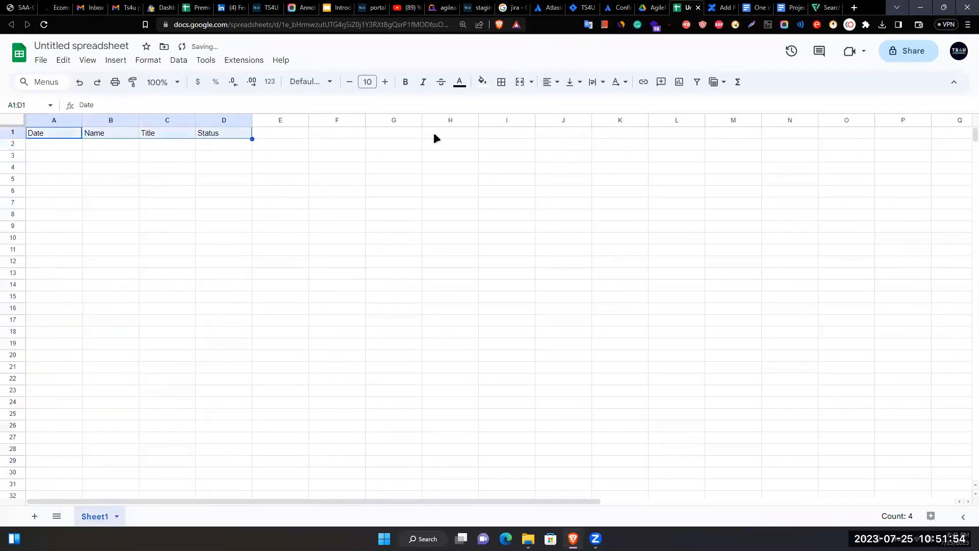
left_click(330, 86)
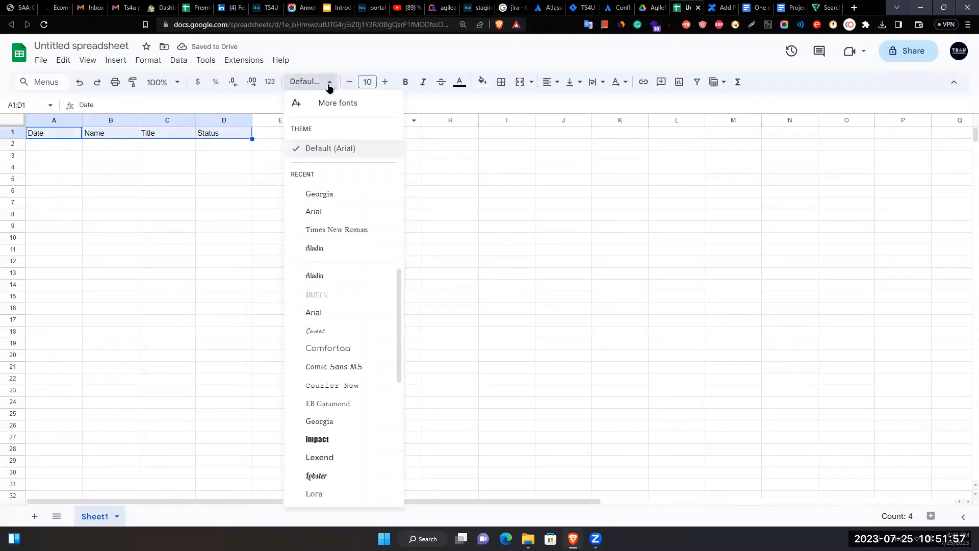
left_click(350, 459)
left_click(385, 81)
left_click(385, 82)
left_click(385, 81)
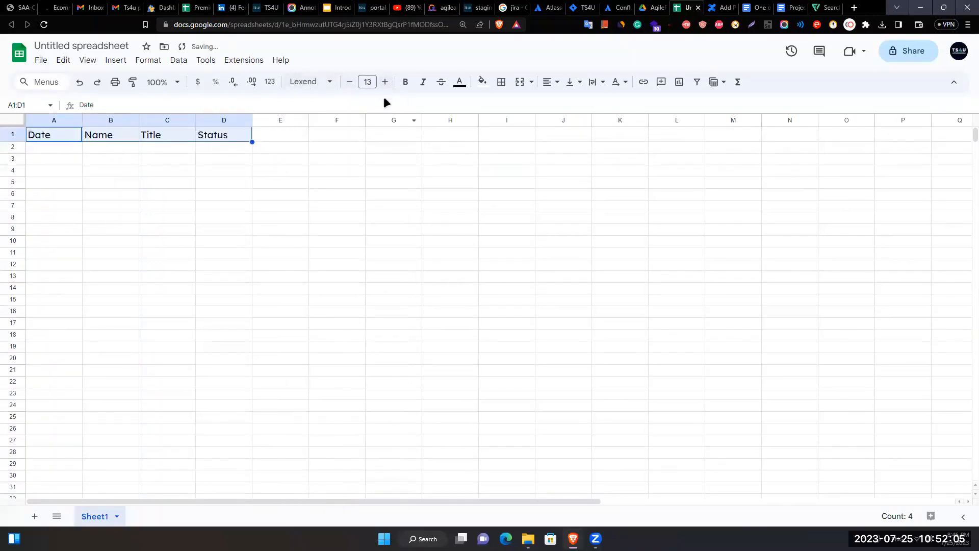
left_click(406, 82)
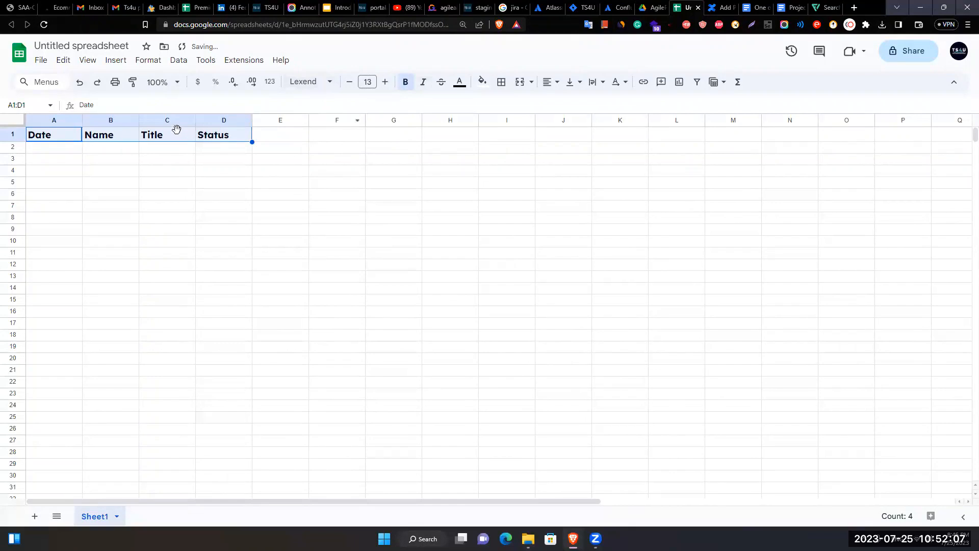
Step: Widen columns A through D to well beyond their header text, making the Date column the widest
left_click_drag(82, 120, 238, 216)
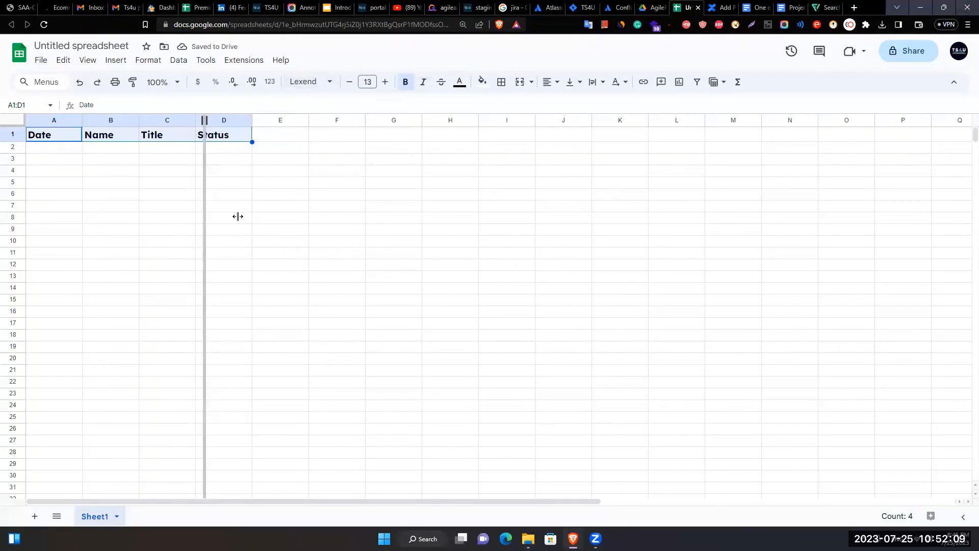
left_click(134, 193)
left_click(134, 135)
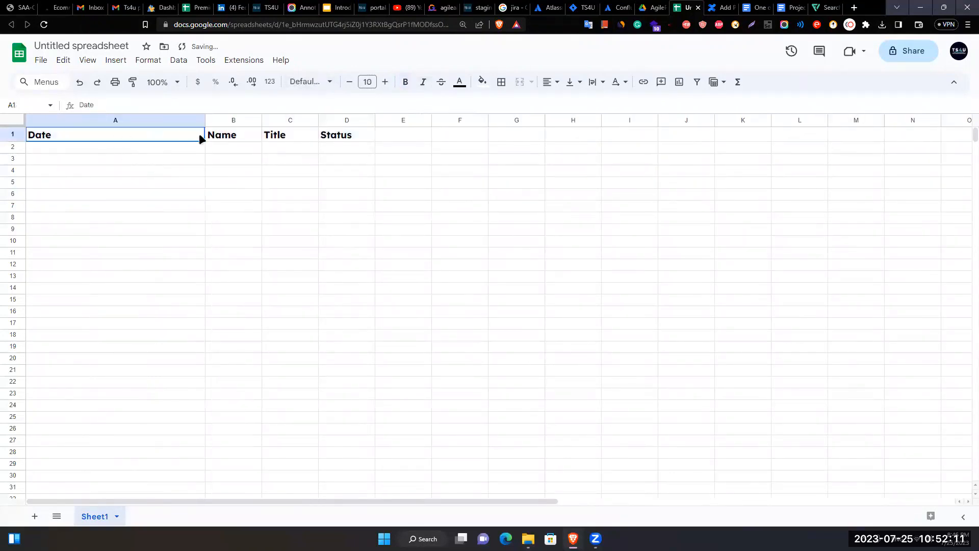
left_click_drag(199, 138, 366, 135)
left_click_drag(262, 120, 574, 121)
left_click(681, 299)
Step: Center the header text in cells A1:D1 horizontally
left_click_drag(41, 136, 510, 135)
left_click(555, 80)
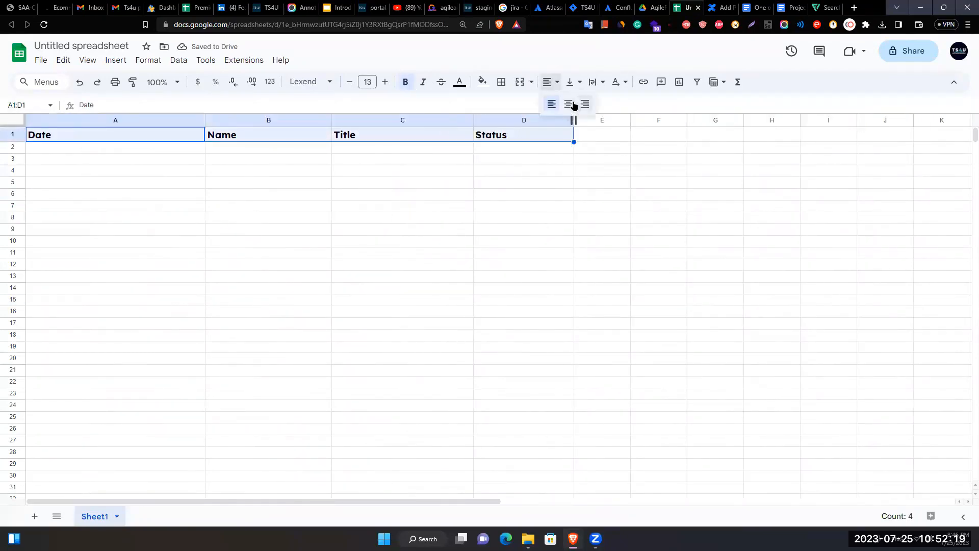
left_click(573, 105)
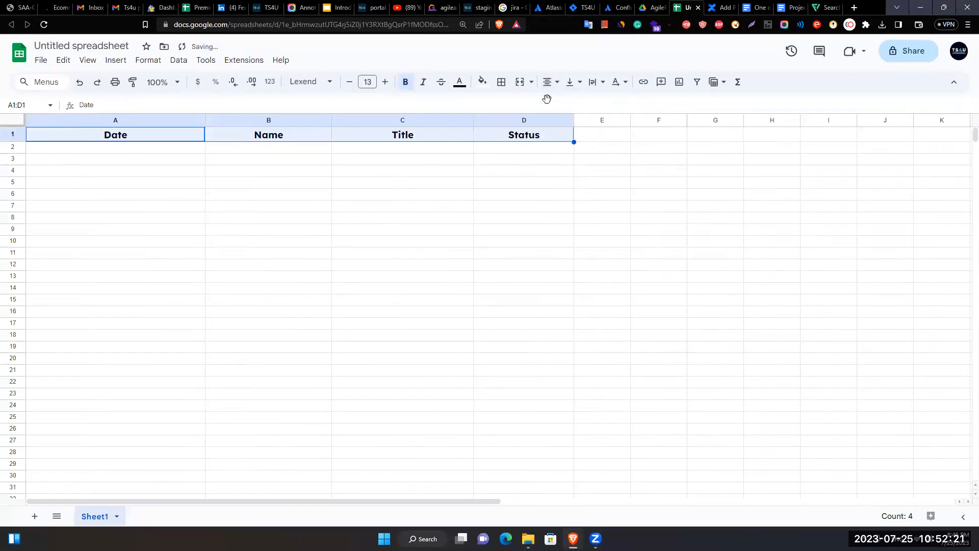
Step: Give the header cells A1:D1 the standard blue fill and white text
left_click(482, 83)
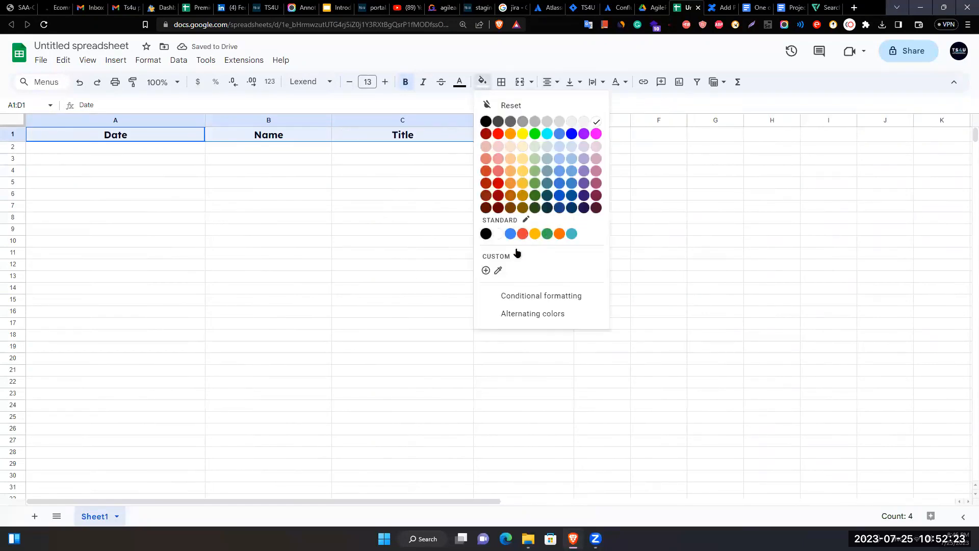
left_click(510, 233)
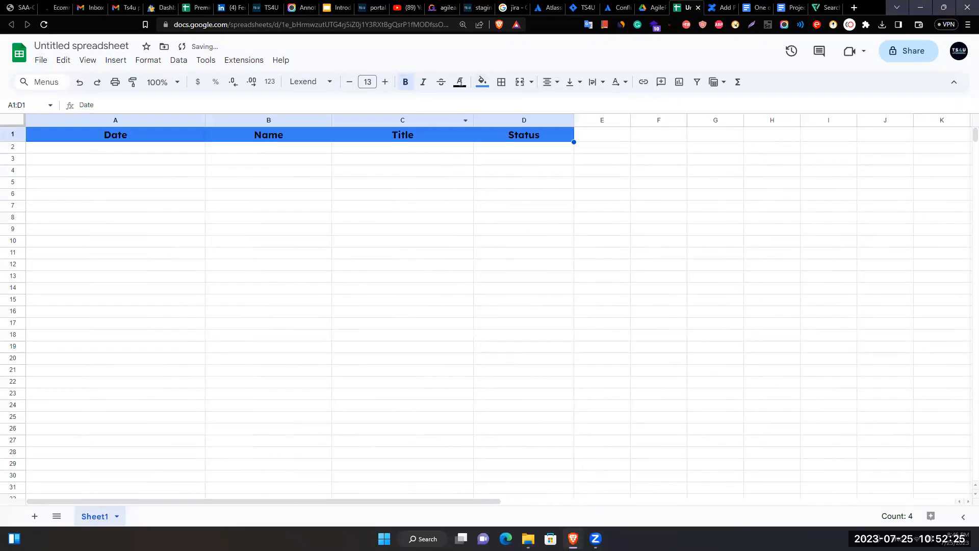
left_click(459, 81)
left_click(573, 124)
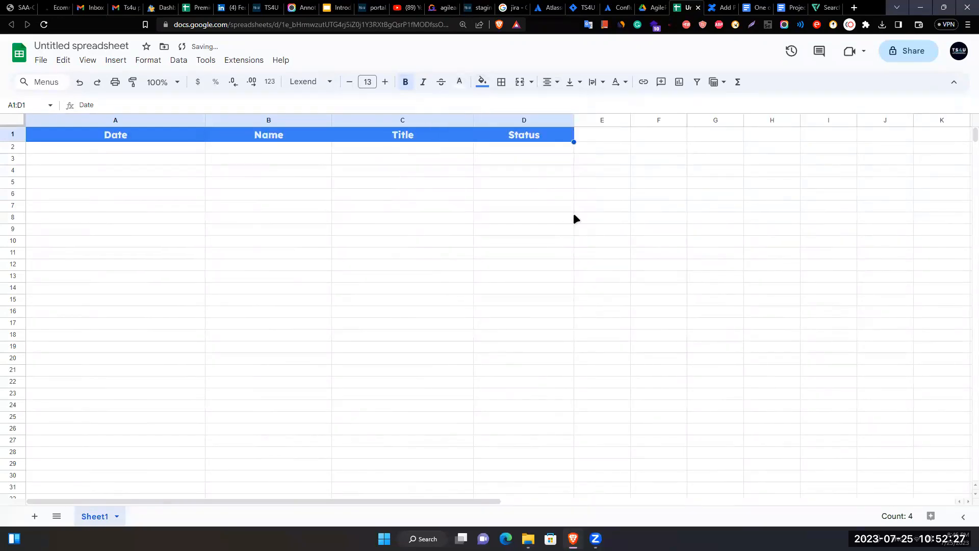
left_click(573, 214)
left_click(501, 289)
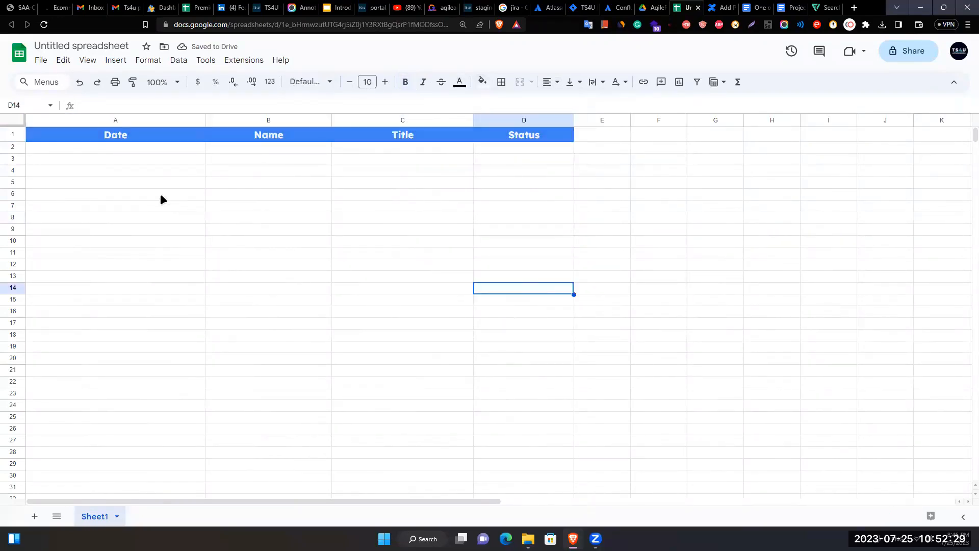
Step: Narrow the Date column until it is slightly narrower than the Name column
left_click(126, 151)
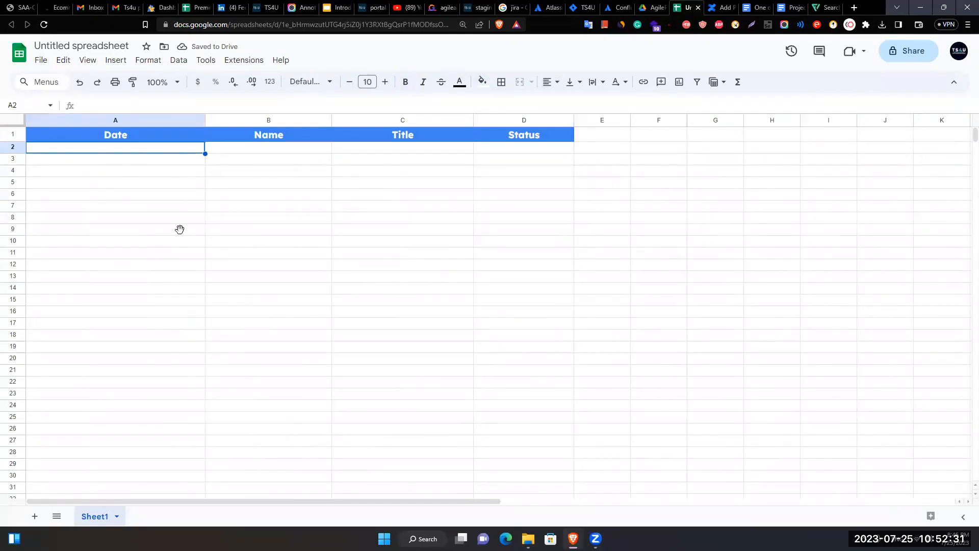
left_click_drag(205, 121, 136, 121)
left_click(206, 238)
left_click(101, 148)
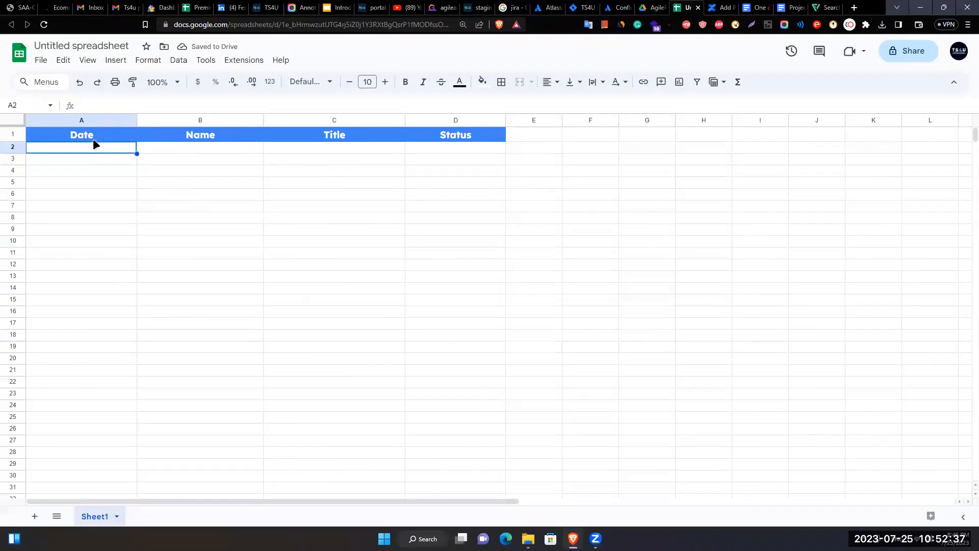
left_click(95, 137)
key("ctrl+a")
left_click(214, 265)
left_click(118, 148)
key("ctrl+a")
left_click(171, 253)
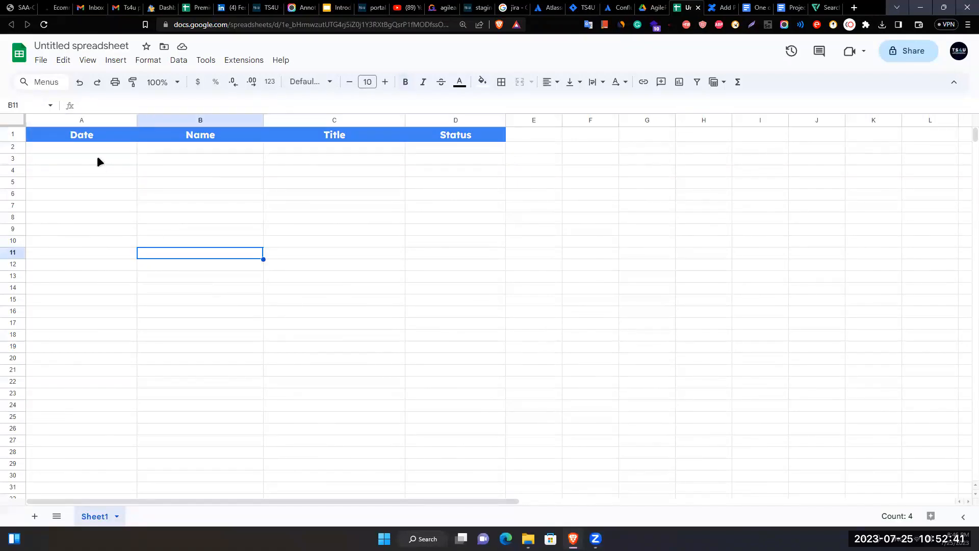
Step: Set the font size of the entire columns A through D to 13
left_click(92, 120)
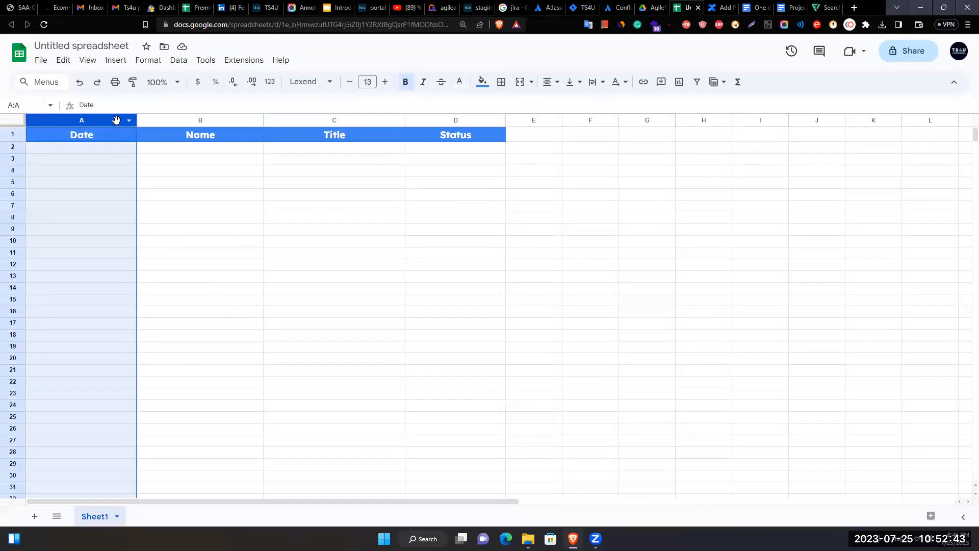
key("ctrl+a")
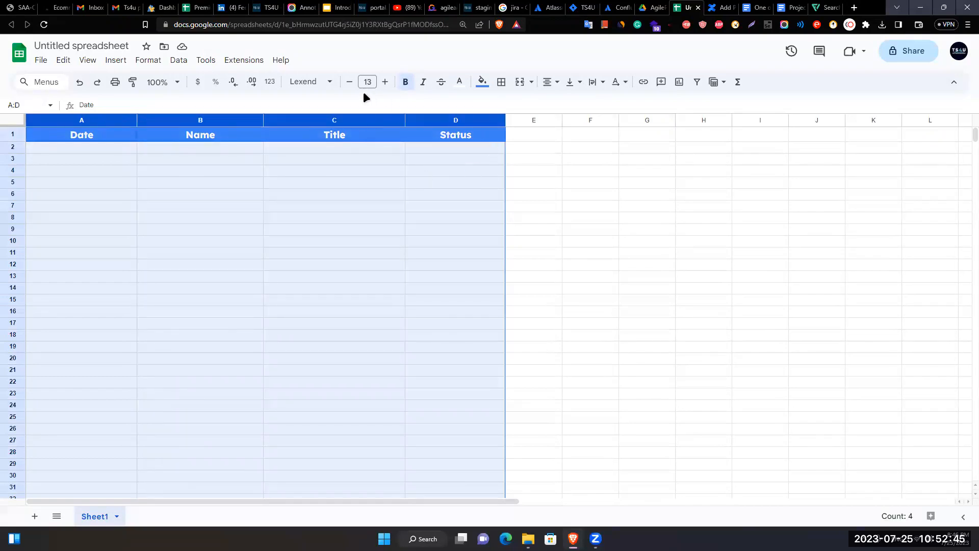
left_click(370, 83)
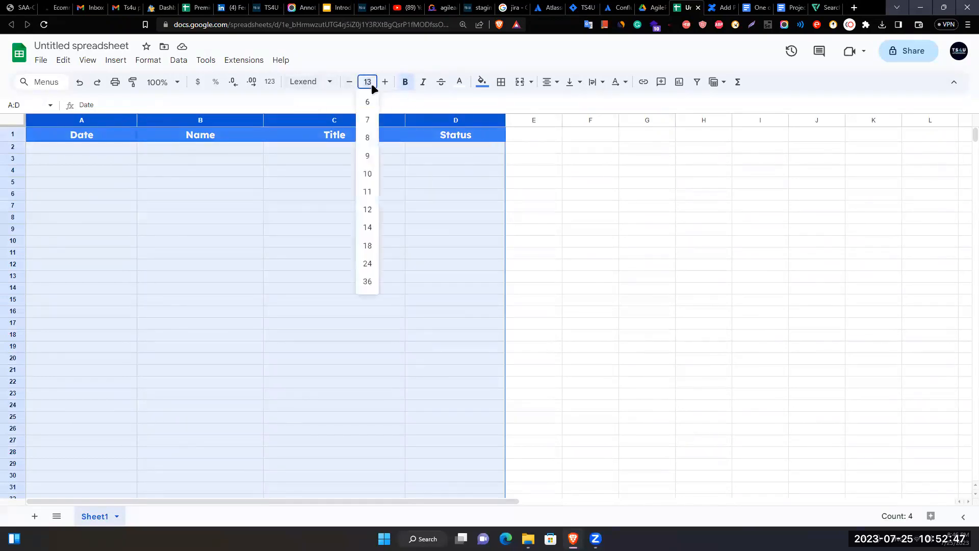
key("Return")
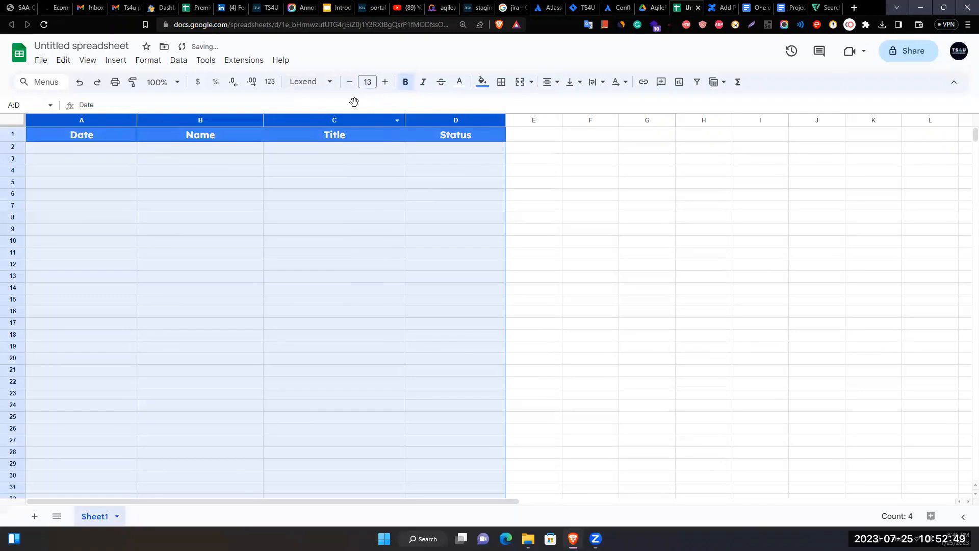
left_click(255, 221)
left_click(76, 147)
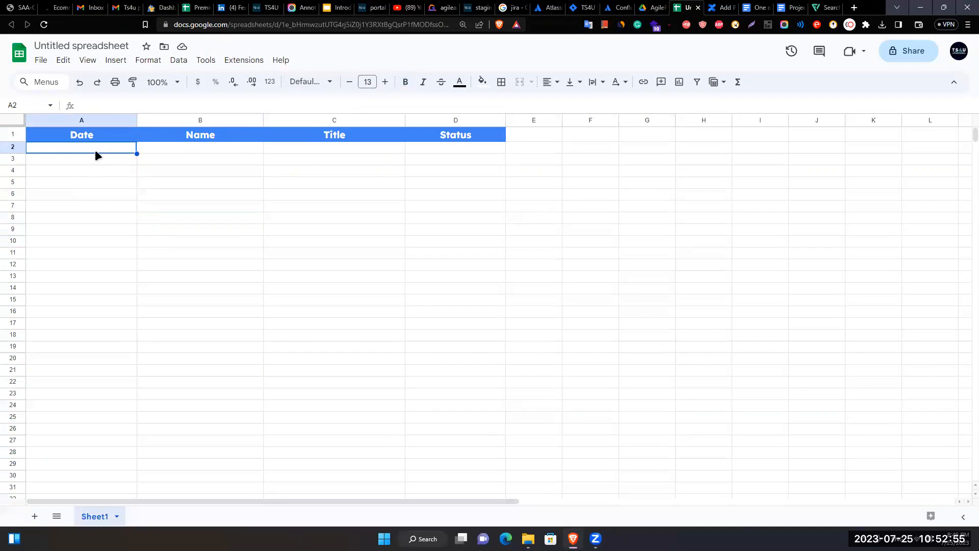
Step: Add a data validation rule for the Date column without its header, range A2:A1000
left_click(107, 120)
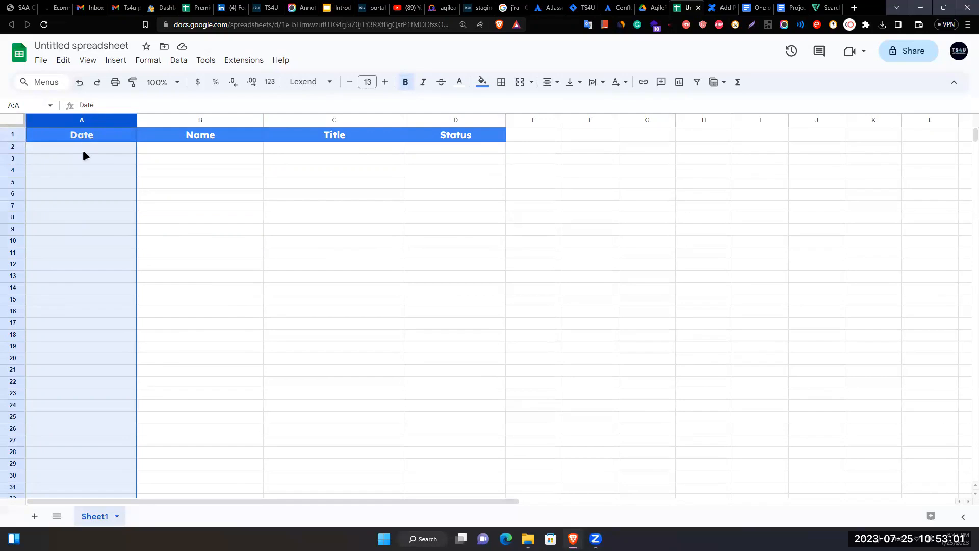
left_click(93, 133, "ctrl")
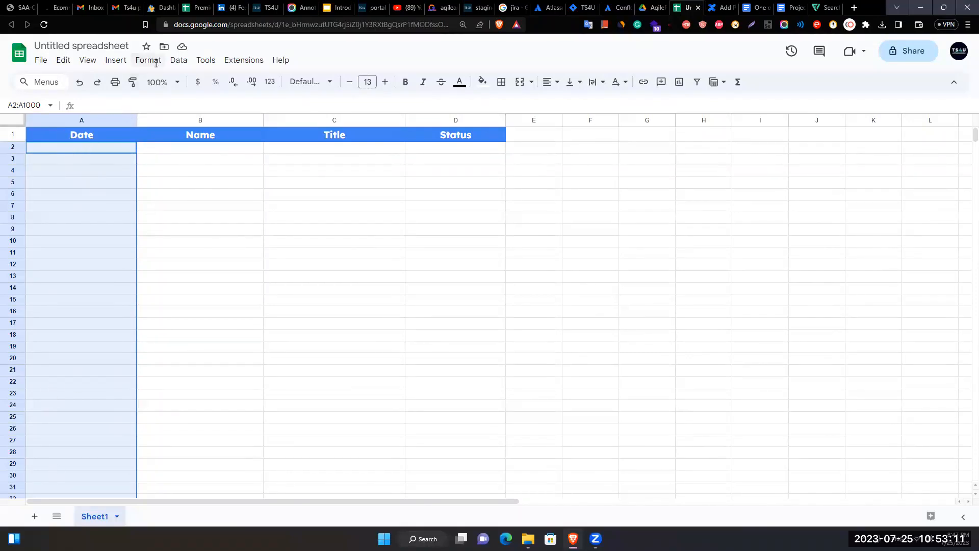
left_click(171, 61)
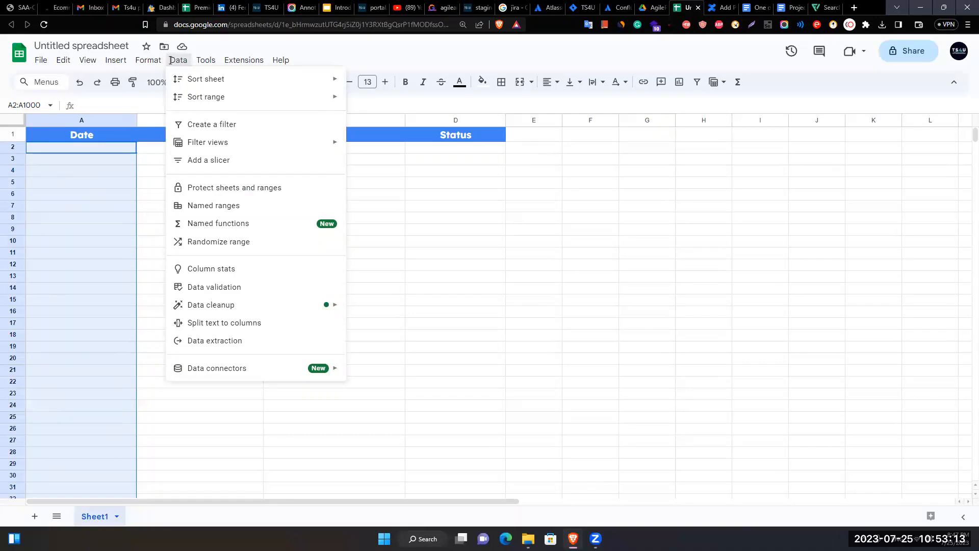
left_click(243, 288)
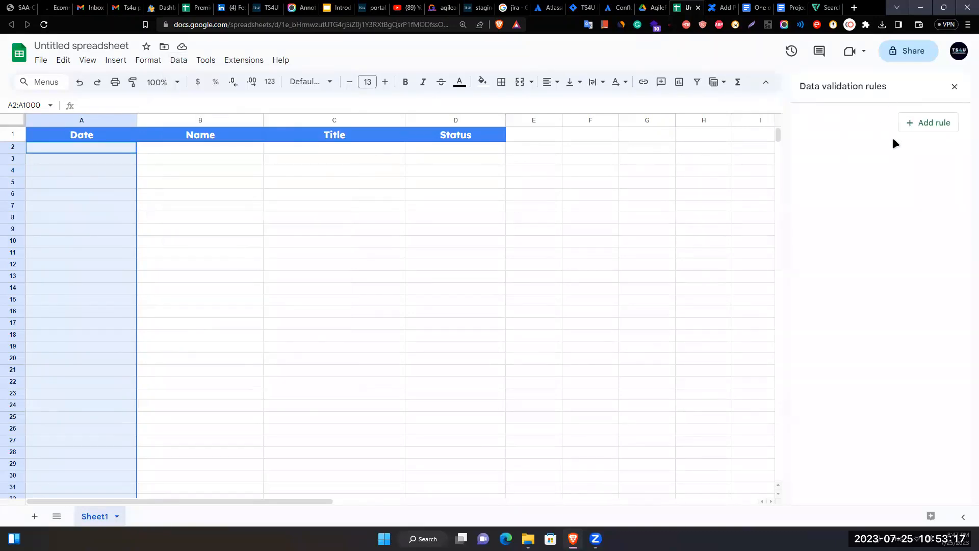
left_click(914, 128)
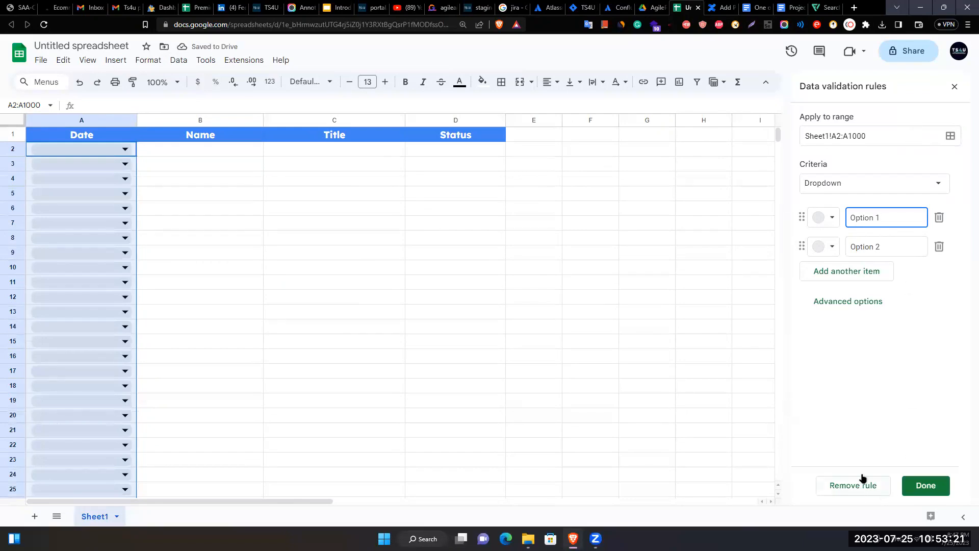
Step: Set the Date column's validation criterion to "Date is after" today and save the rule
left_click(876, 193)
scroll(884, 254, "down", 3)
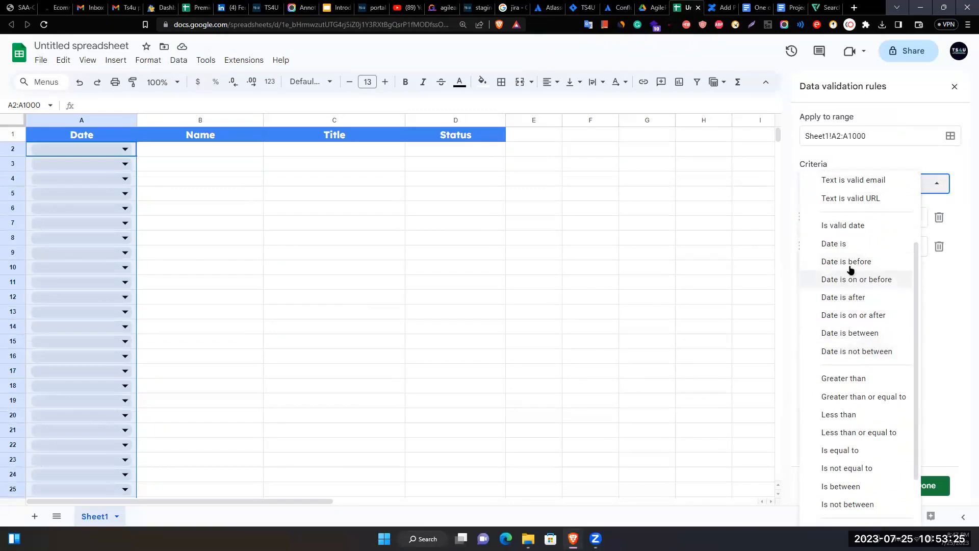
left_click(844, 250)
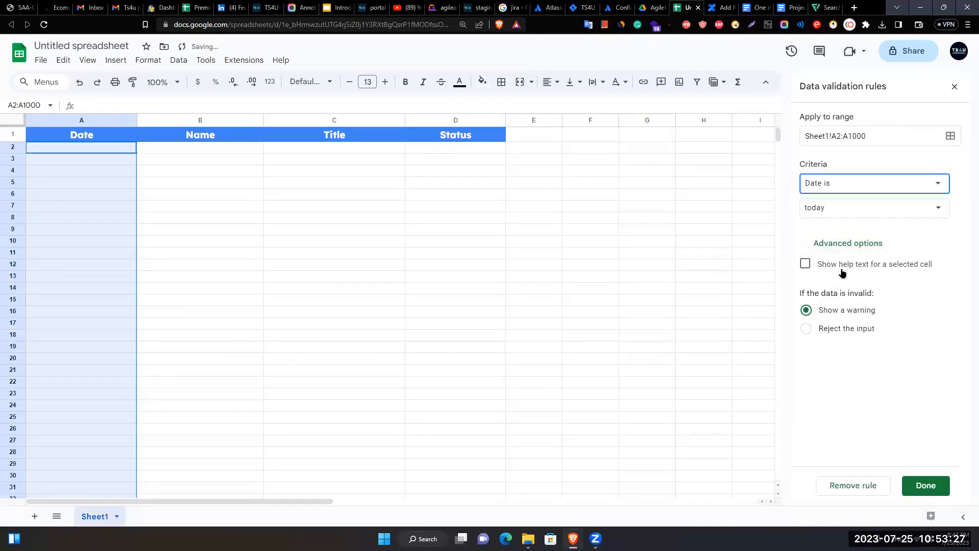
left_click(835, 191)
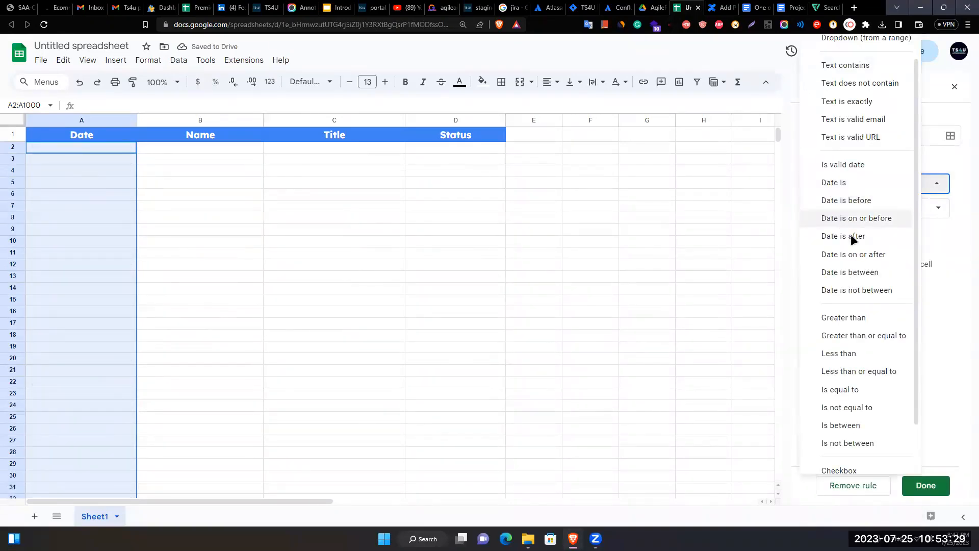
left_click(862, 242)
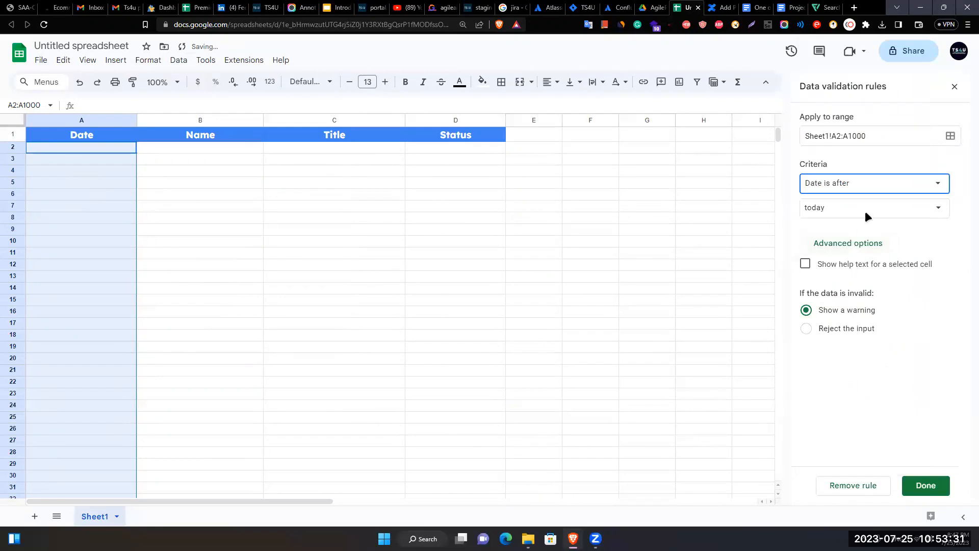
left_click(848, 186)
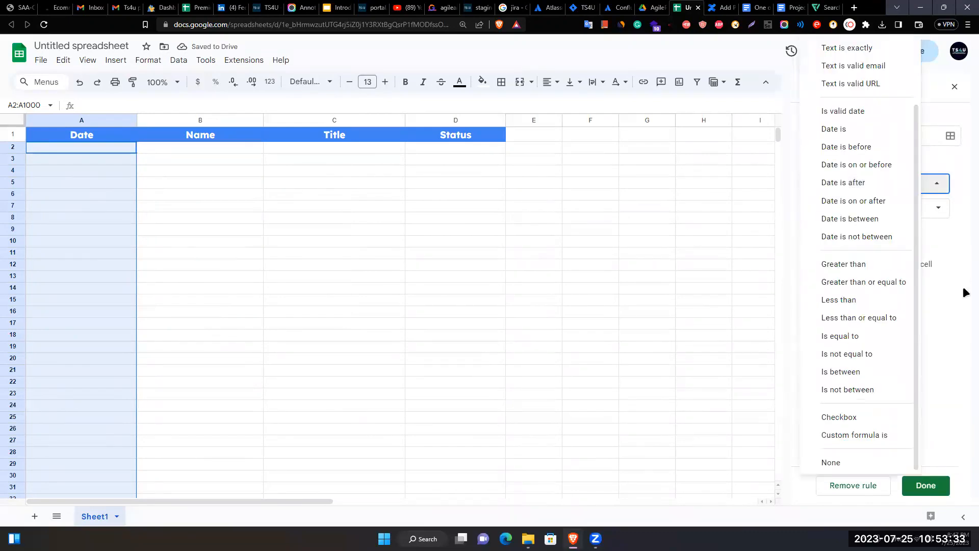
left_click(957, 317)
left_click(925, 487)
left_click(448, 354)
Step: Pick the date 7/26/2023 from the calendar for cell A2
left_click(93, 151)
double_click(92, 151)
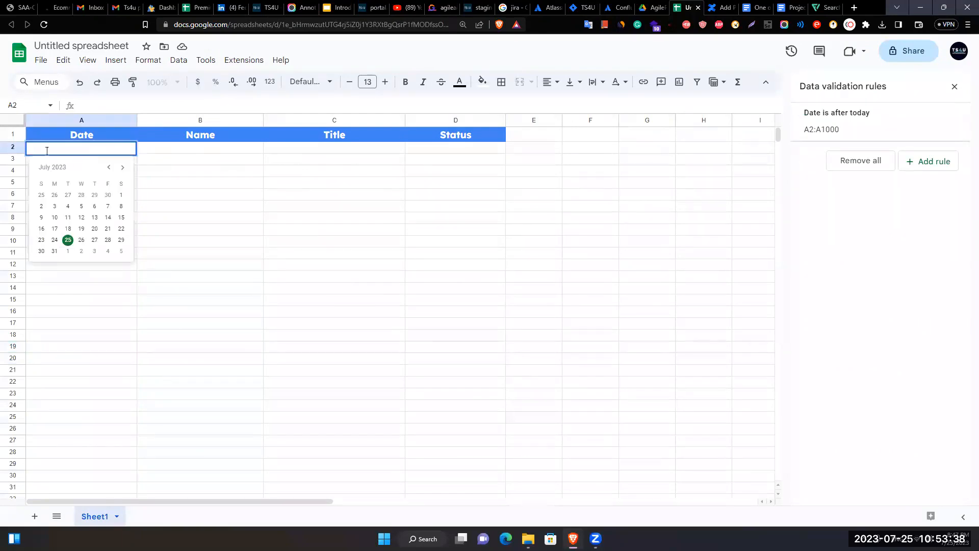
left_click(78, 235)
left_click(230, 248)
Step: Add a dropdown data validation rule for the Name column without its header, range B2:B1000
left_click(226, 151)
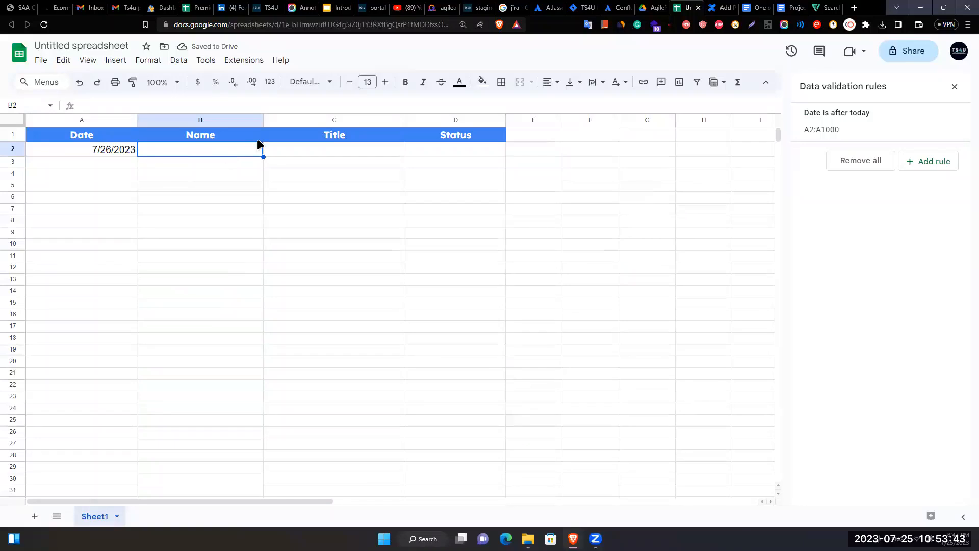
left_click(203, 121)
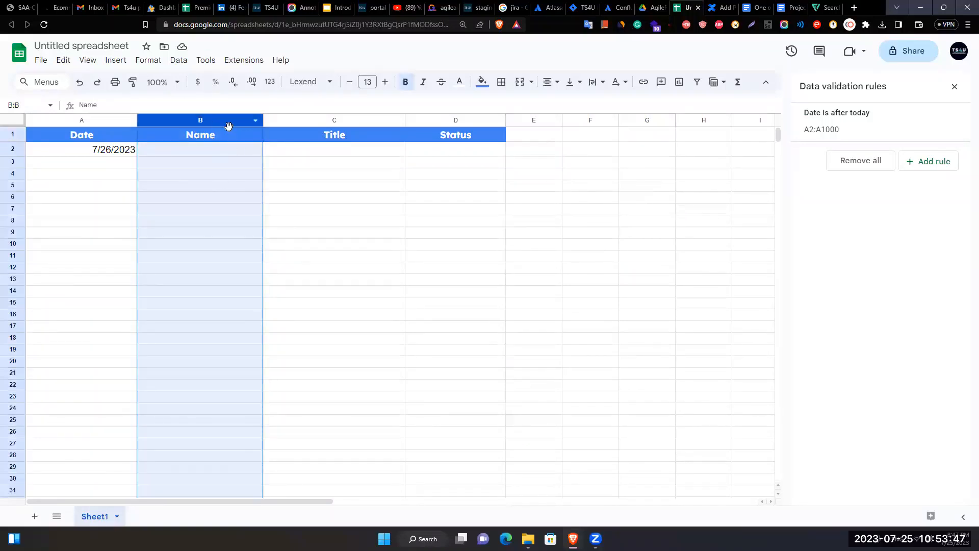
left_click(222, 134, "ctrl")
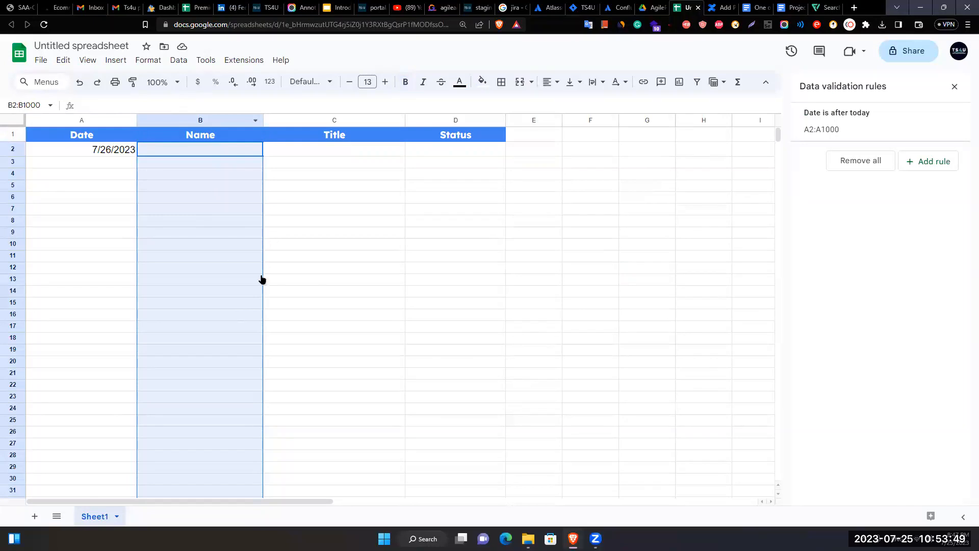
left_click(917, 163)
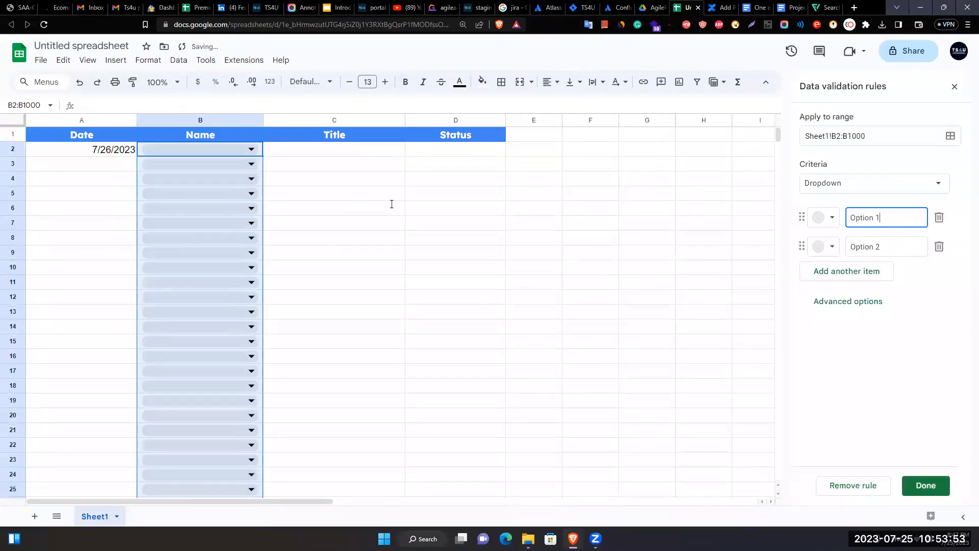
Step: Fill the Name dropdown with three options, each a team member's first name
key("ctrl+a")
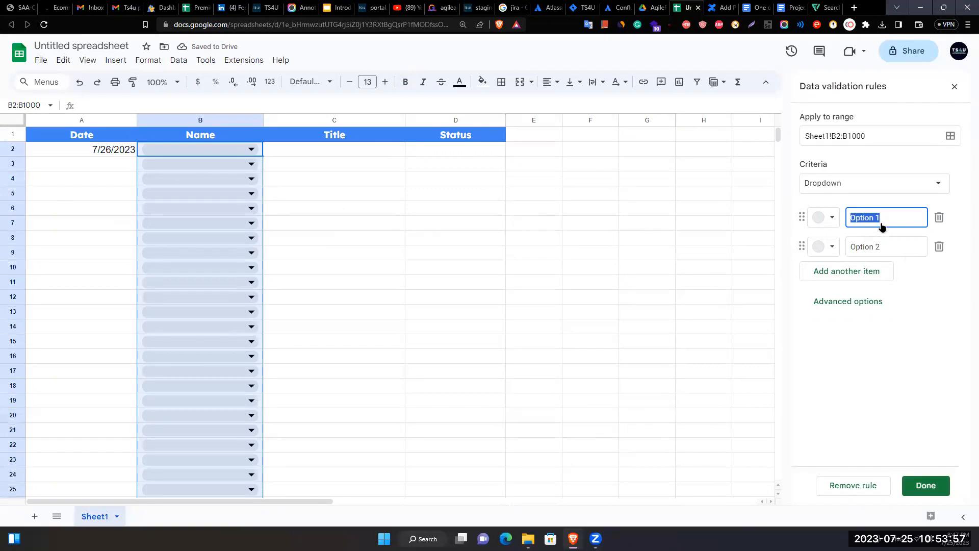
type("Pranto")
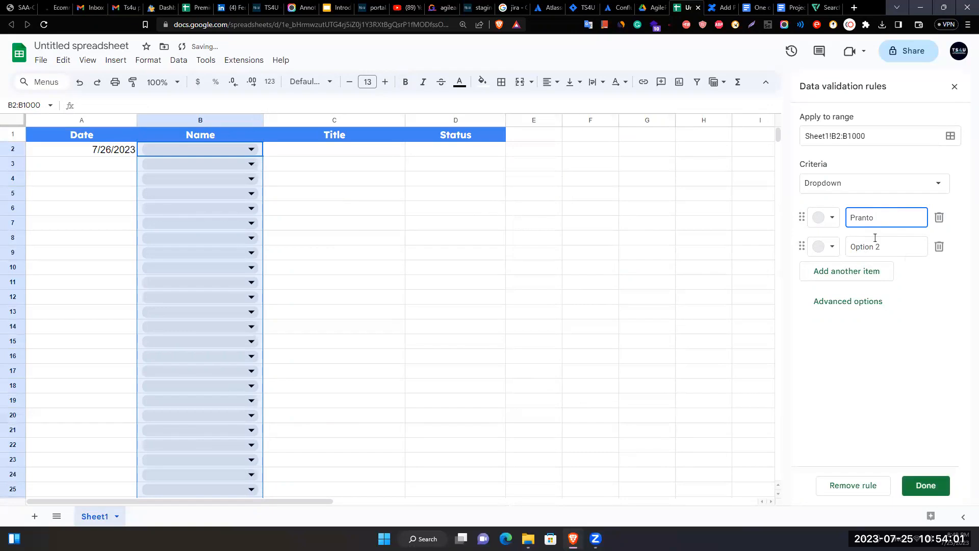
left_click(891, 242)
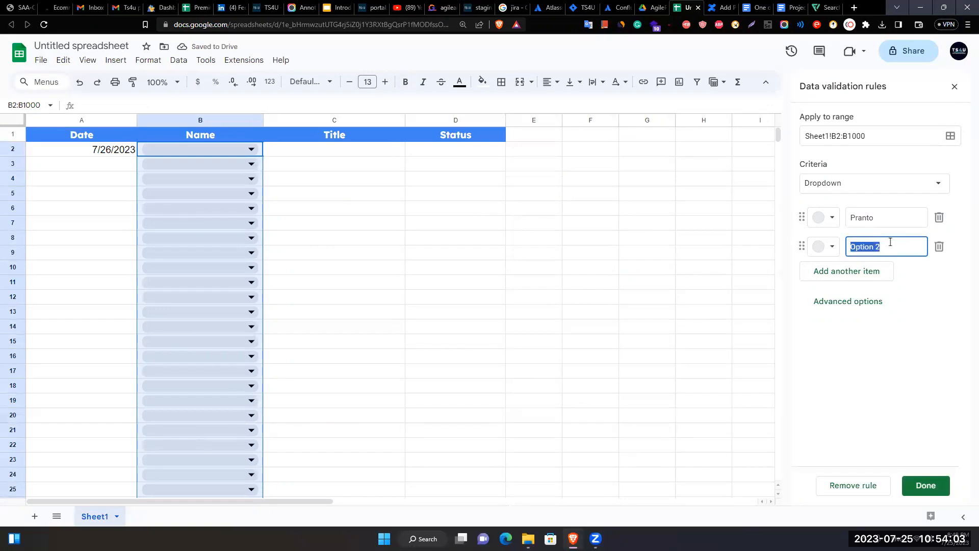
type("Kazi")
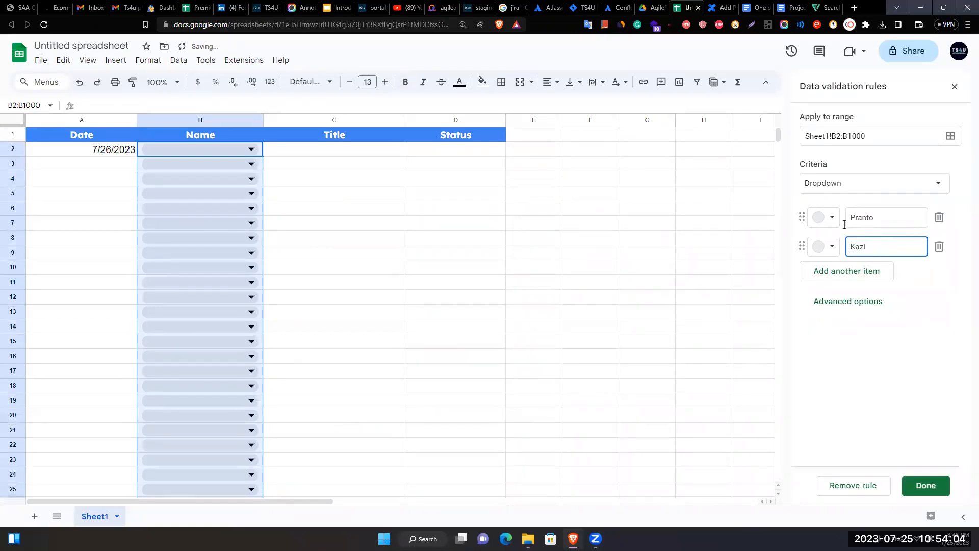
left_click(842, 277)
type("Amrita")
key("Return")
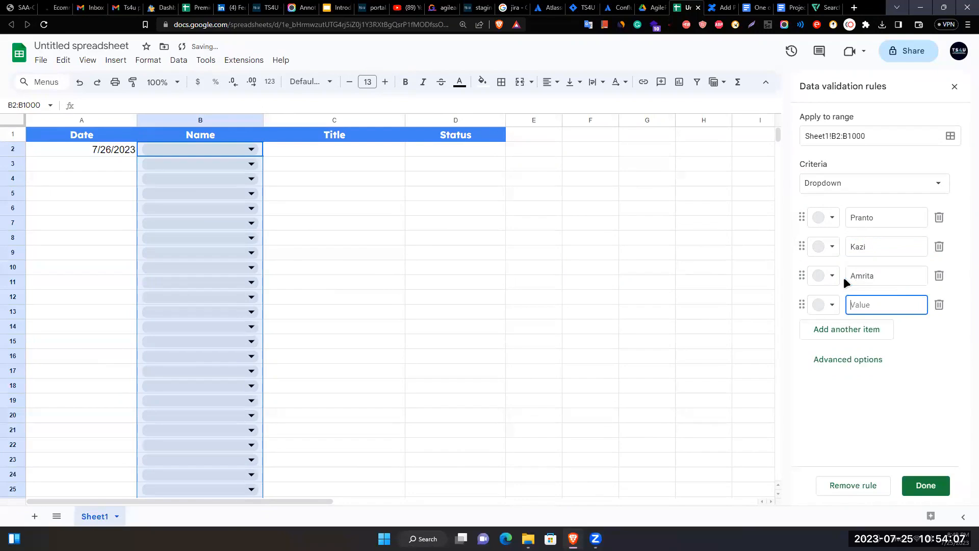
key("BackSpace")
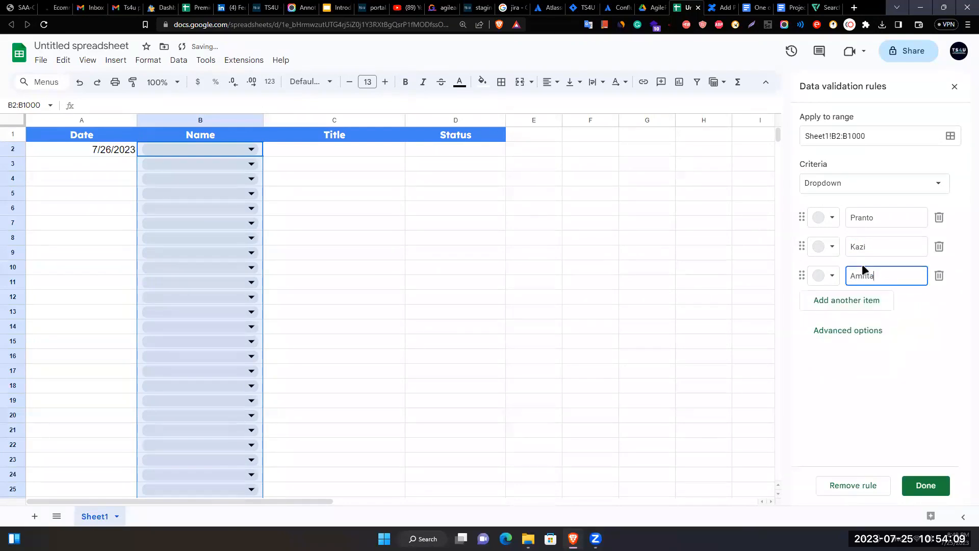
Step: Give the three name options their own colors, light green for the first and light purple for the second, and save the rule
left_click(825, 217)
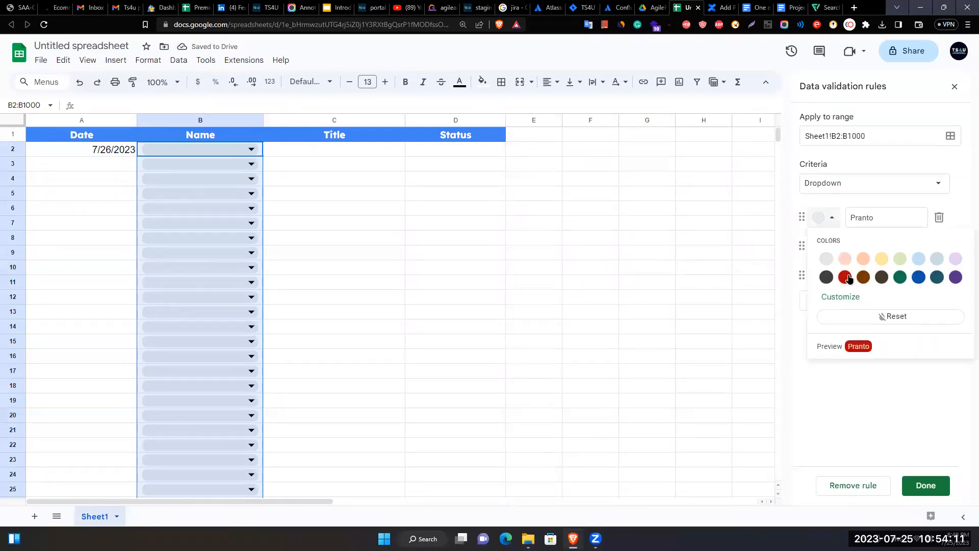
left_click(883, 259)
left_click(825, 246)
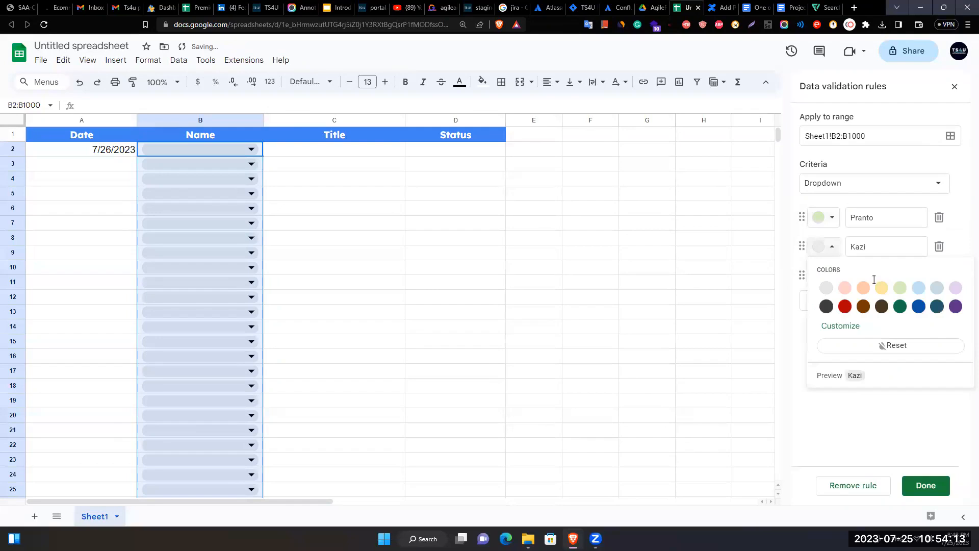
left_click(953, 288)
left_click(830, 246)
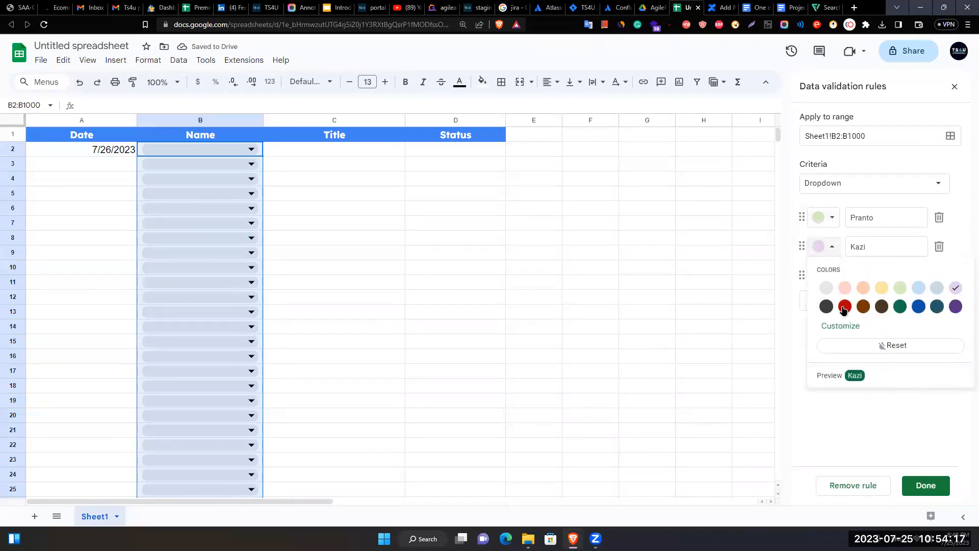
left_click(812, 275)
left_click(847, 319)
left_click(913, 476)
left_click(435, 290)
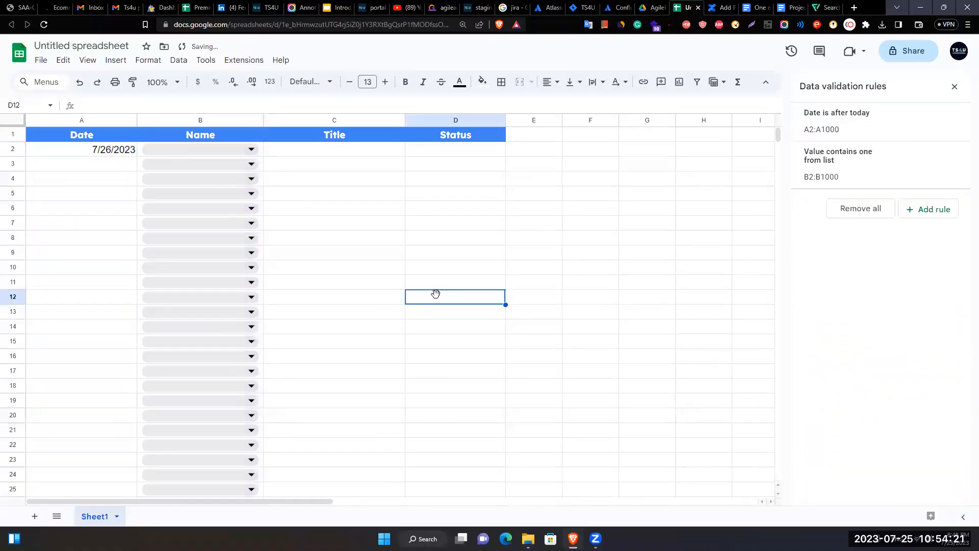
Step: Choose the first name option in the dropdown of cell B2
left_click(235, 149)
left_click(156, 166)
left_click(344, 249)
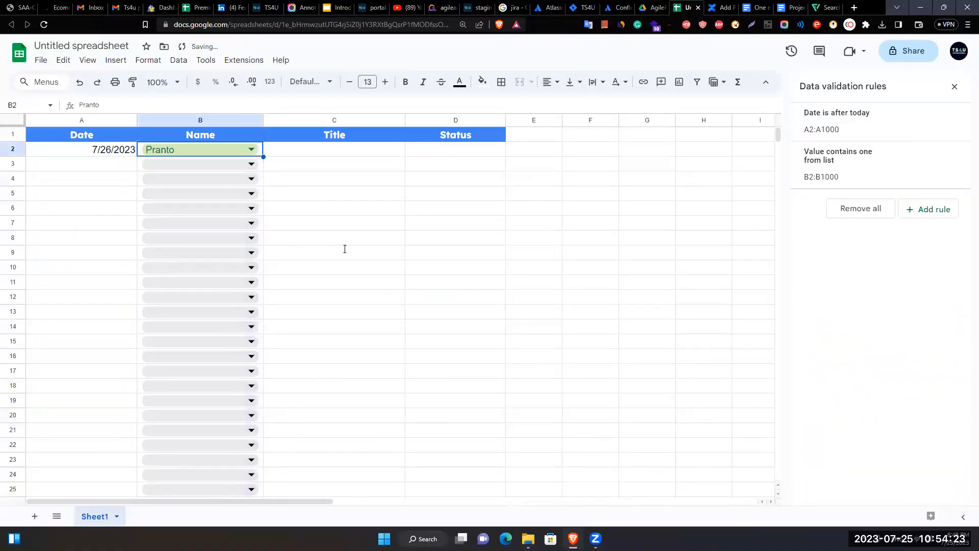
Step: Widen the Title column slightly and enter "Created the excel sheet" in cell C2
left_click(326, 149)
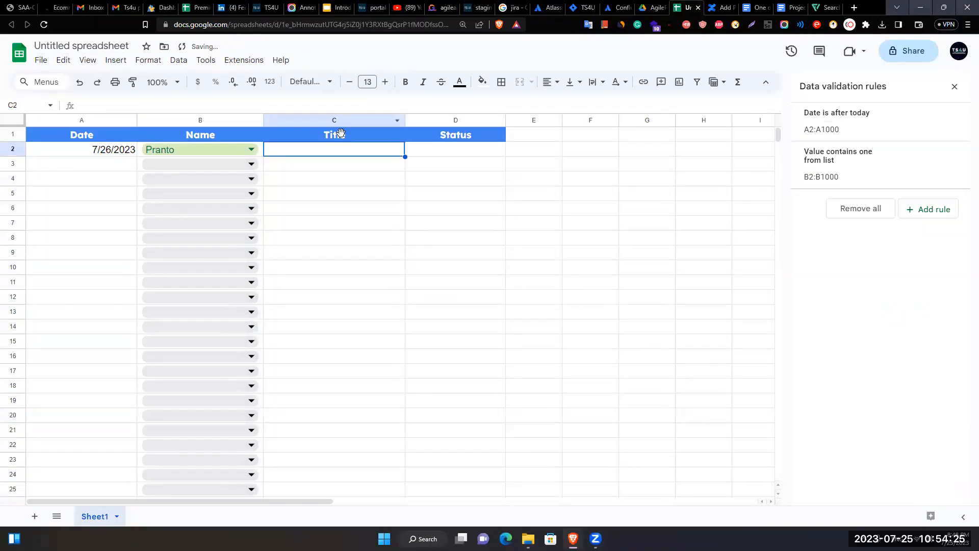
left_click(341, 122)
left_click(364, 161)
left_click_drag(406, 120, 421, 121)
left_click(376, 193)
left_click(379, 151)
type("Create dthe excel sheet")
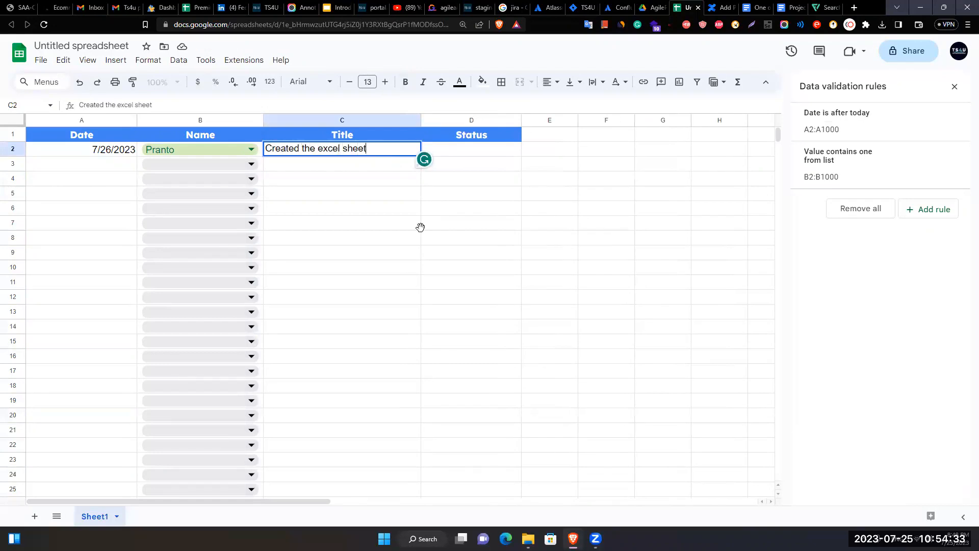
key("Tab")
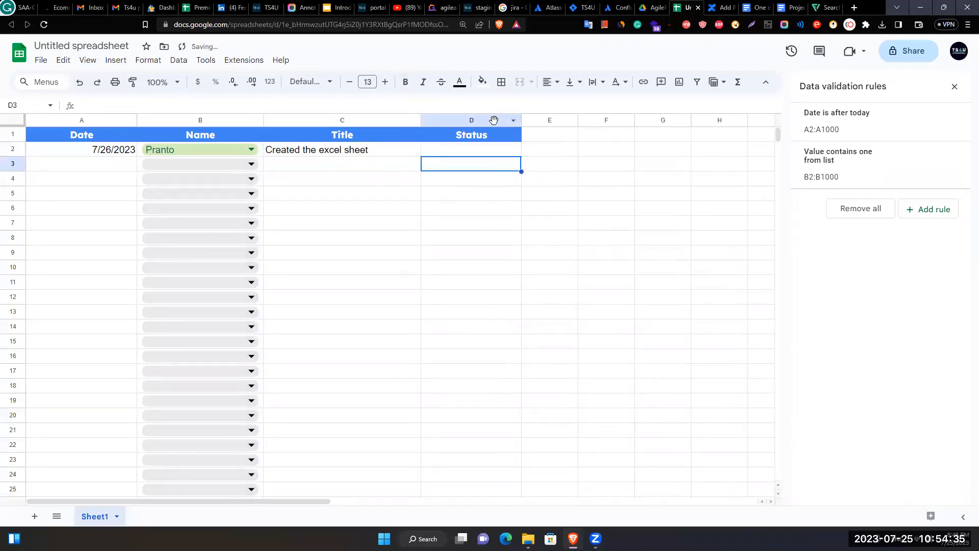
Step: Add a dropdown data validation rule for the Status column without its header, range D2:D1000
left_click(492, 120)
left_click(486, 137, "ctrl")
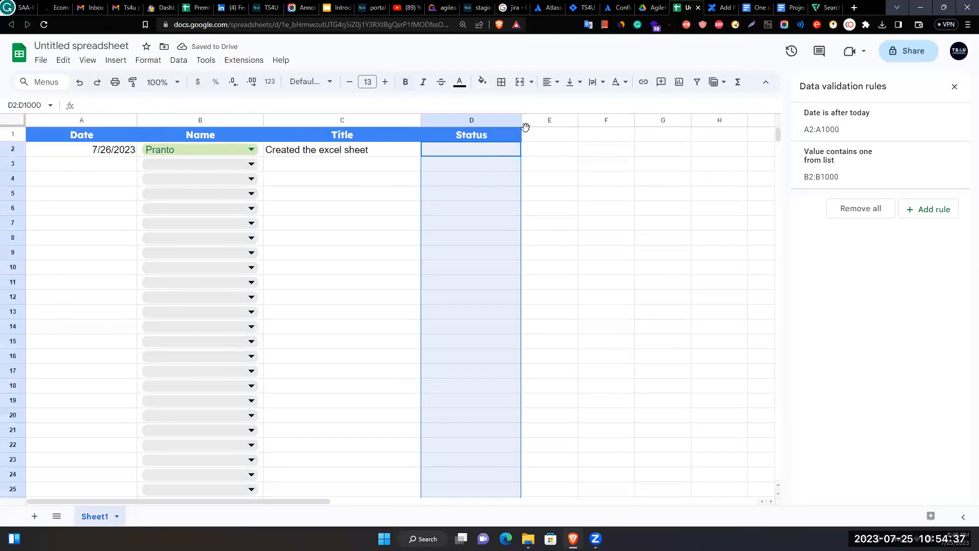
left_click(925, 208)
Step: Define the Status dropdown options as To Do, WIP and Done, in that order
triple_click(884, 220)
type("WIP")
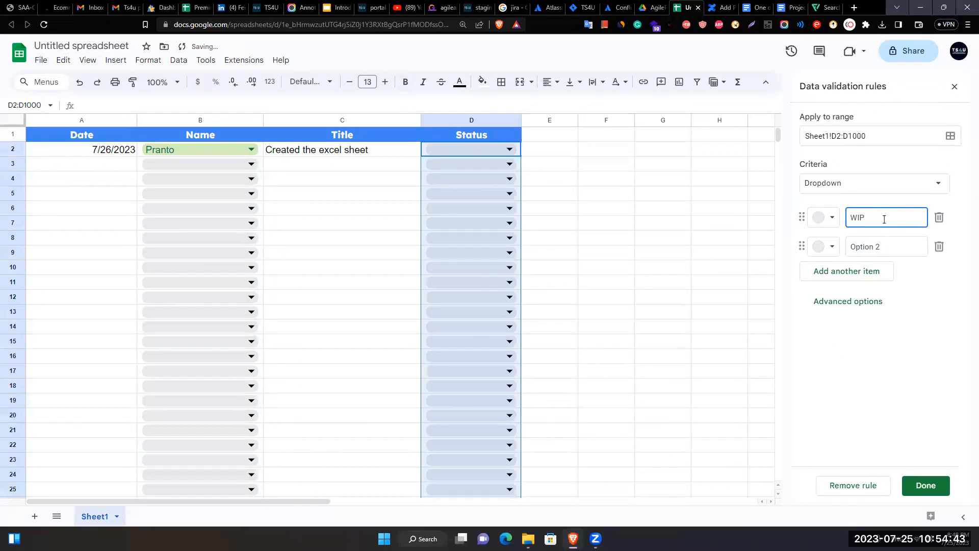
triple_click(898, 252)
key("shift+Tab")
type("To Do")
key("Return")
left_click(897, 252)
type("WIP")
key("Tab")
key("Tab")
key("Tab")
key("Tab")
type("Done")
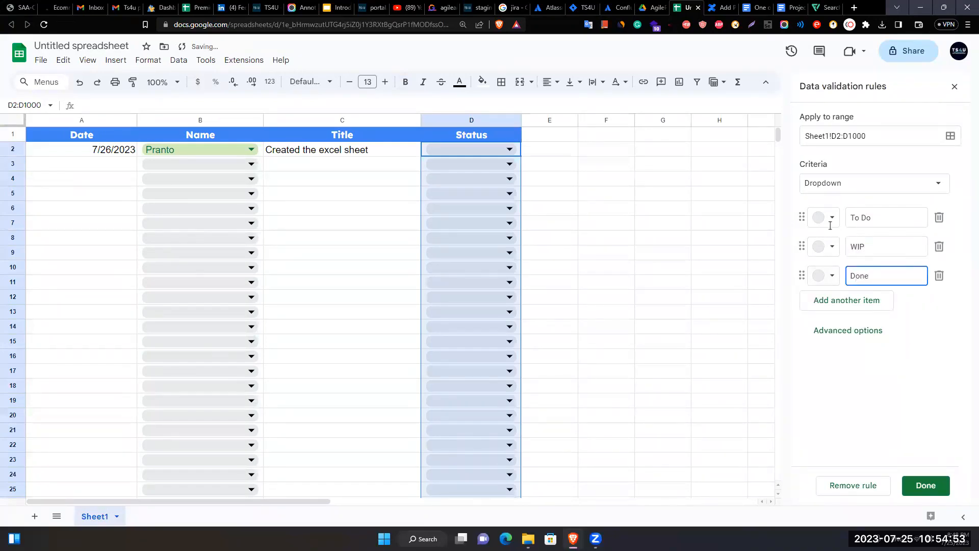
Step: Color the To Do option dark red, WIP dark blue and Done dark green, and save the Status rule
left_click(831, 219)
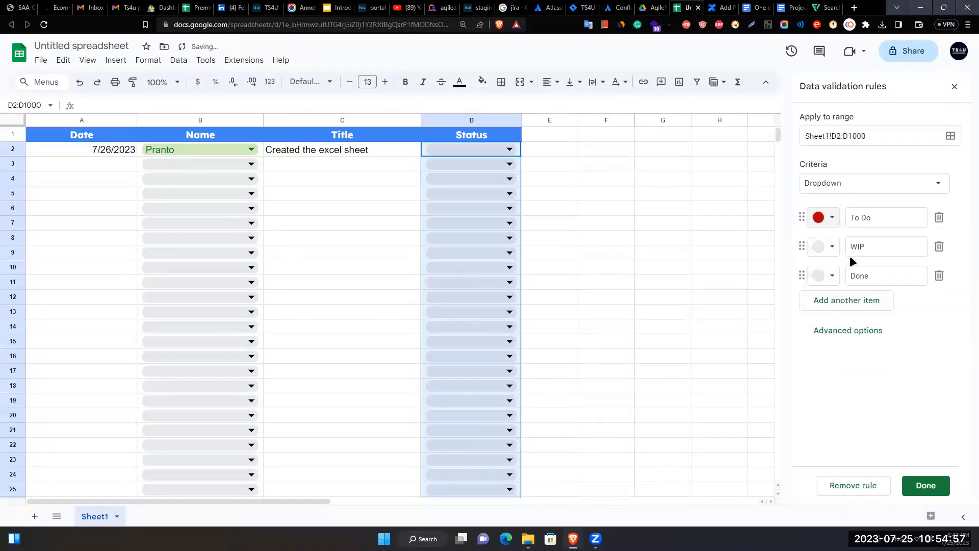
left_click(833, 248)
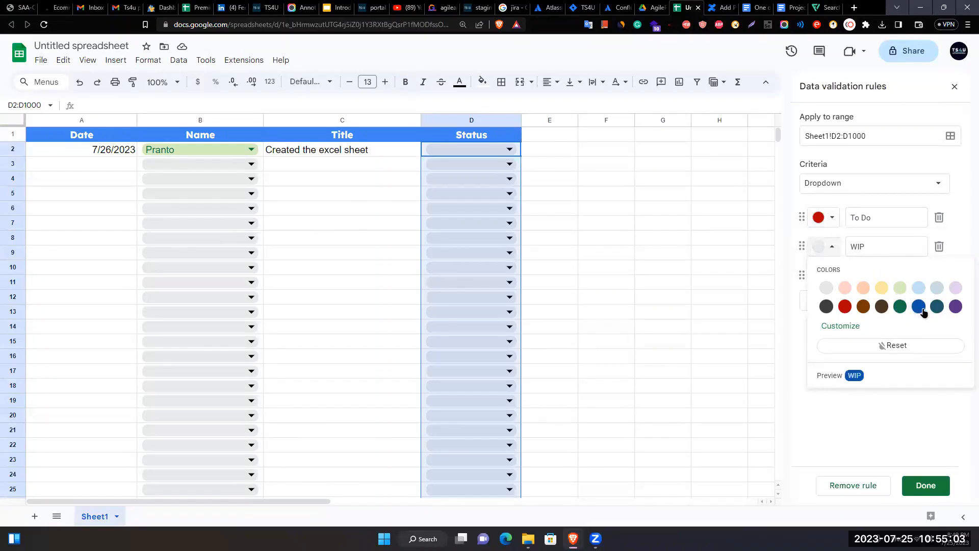
left_click(922, 310)
left_click(824, 275)
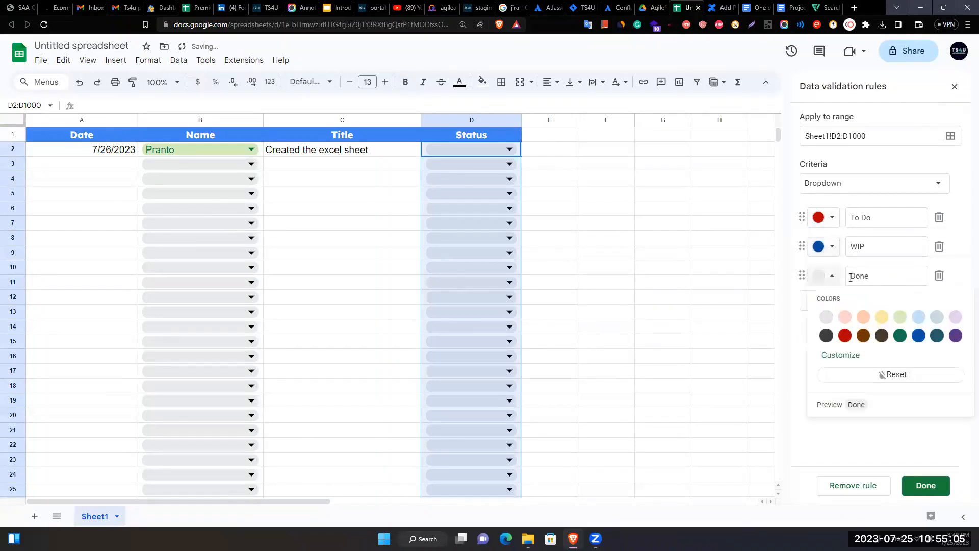
left_click(898, 336)
left_click(926, 485)
left_click(663, 312)
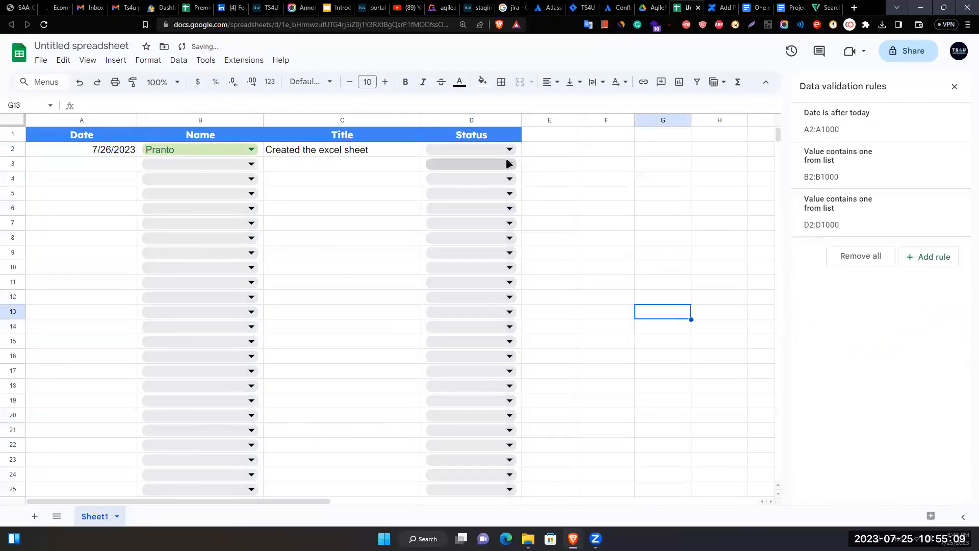
Step: Set the status in cell D2 to Done
left_click(474, 149)
left_click(436, 203)
left_click(606, 223)
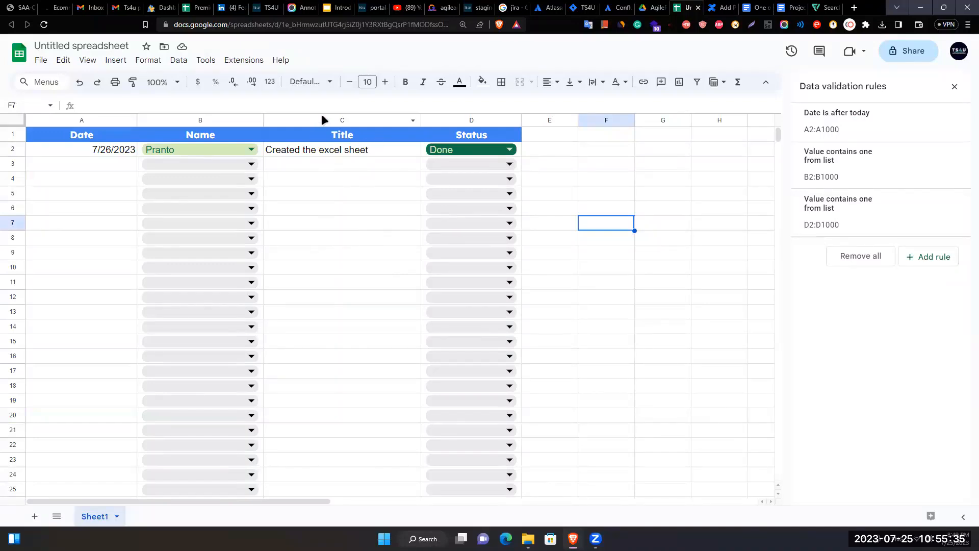
Step: Rename Sheet1 as "Work Sheet" and add a second, blank sheet to the spreadsheet
key("Return")
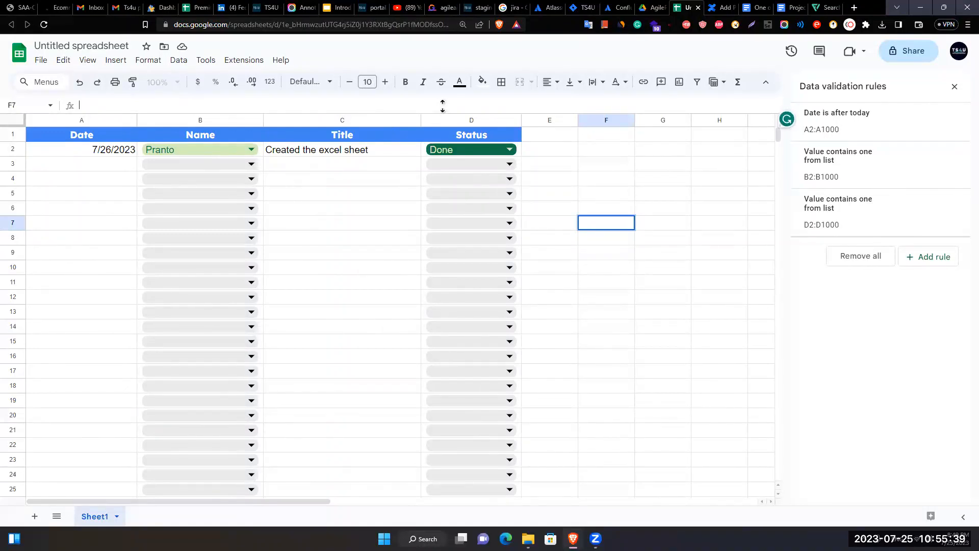
double_click(89, 518)
type("Work Sheet")
key("Return")
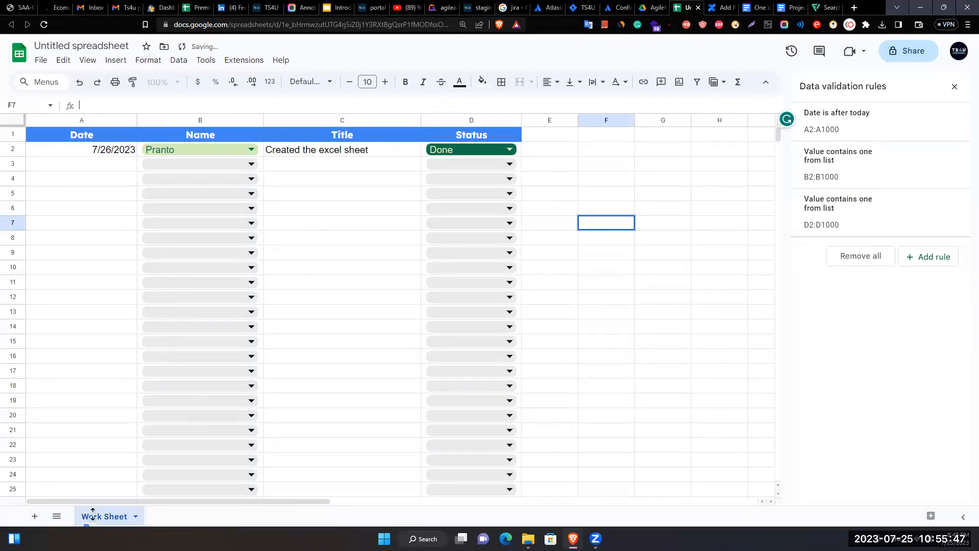
left_click(36, 518)
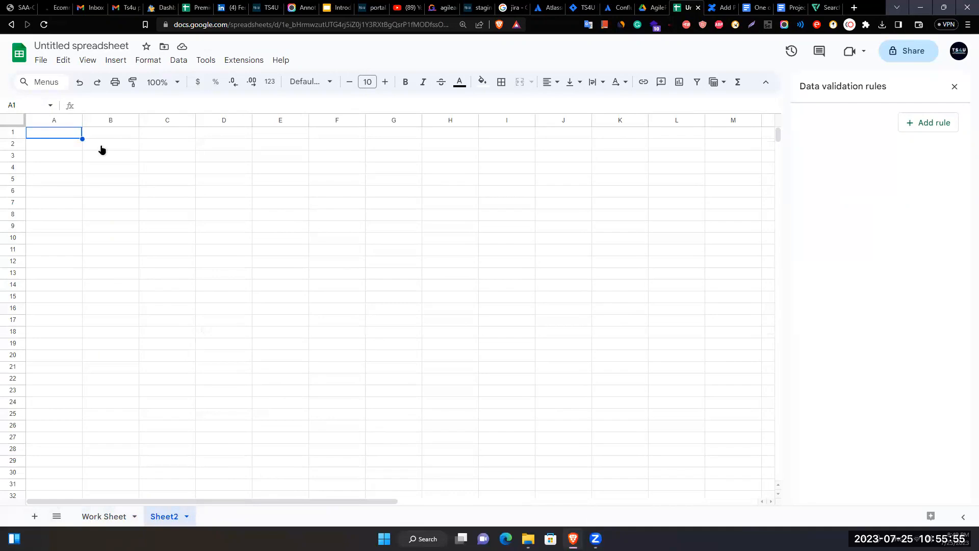
Step: Return to the Work Sheet and rename the spreadsheet file as "Team Tracker"
left_click(109, 516)
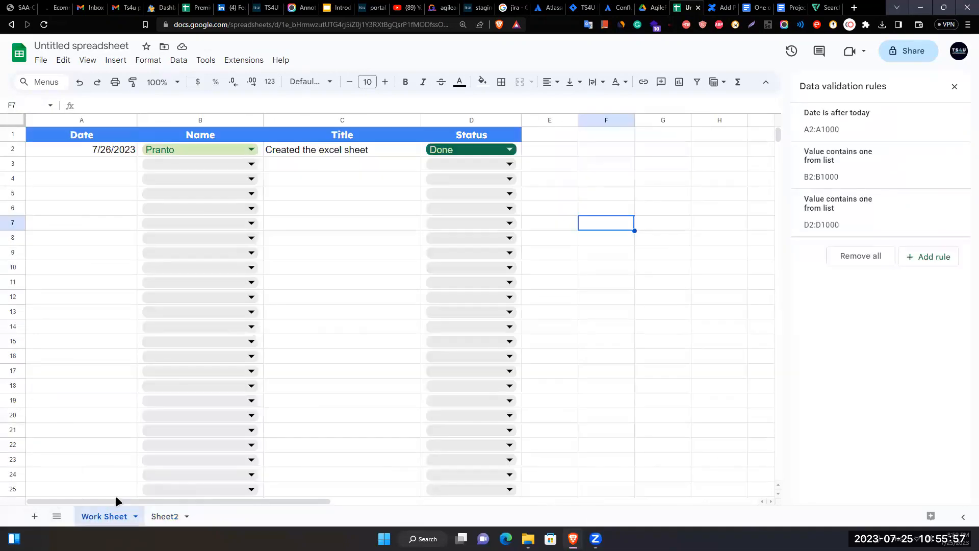
left_click(101, 48)
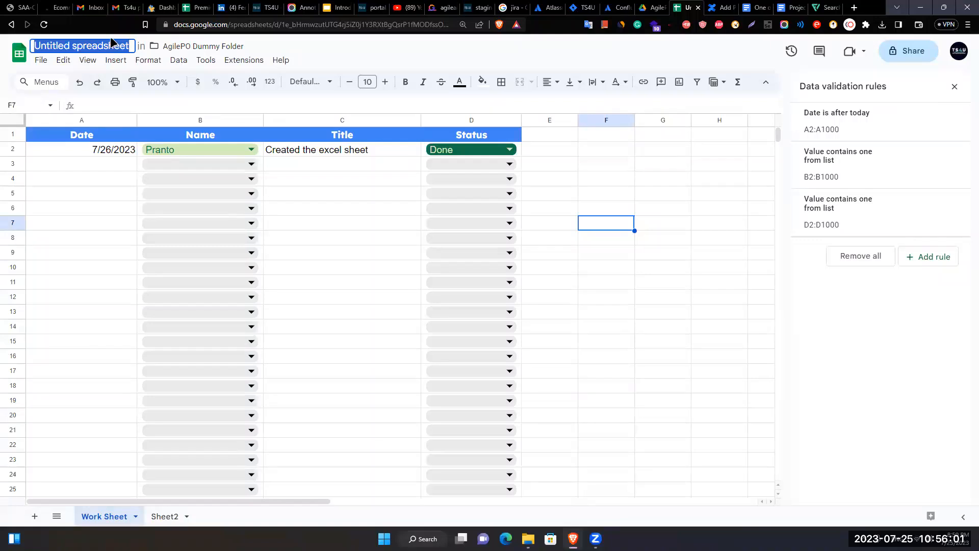
type("Team Tracker")
key("Return")
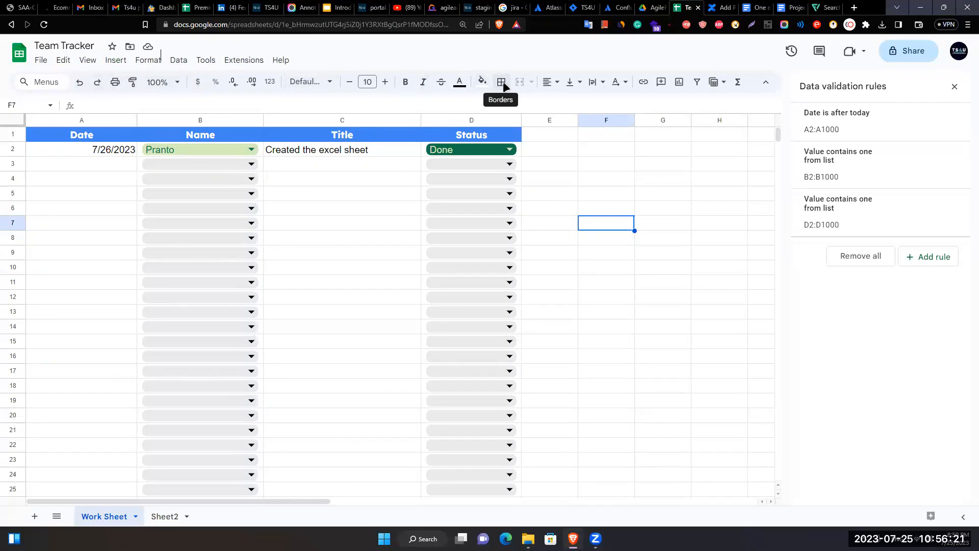
Step: Examine whether the column headers remain in view while moving through the lower rows of the Work Sheet
left_click(601, 167)
scroll(487, 224, "down", 5)
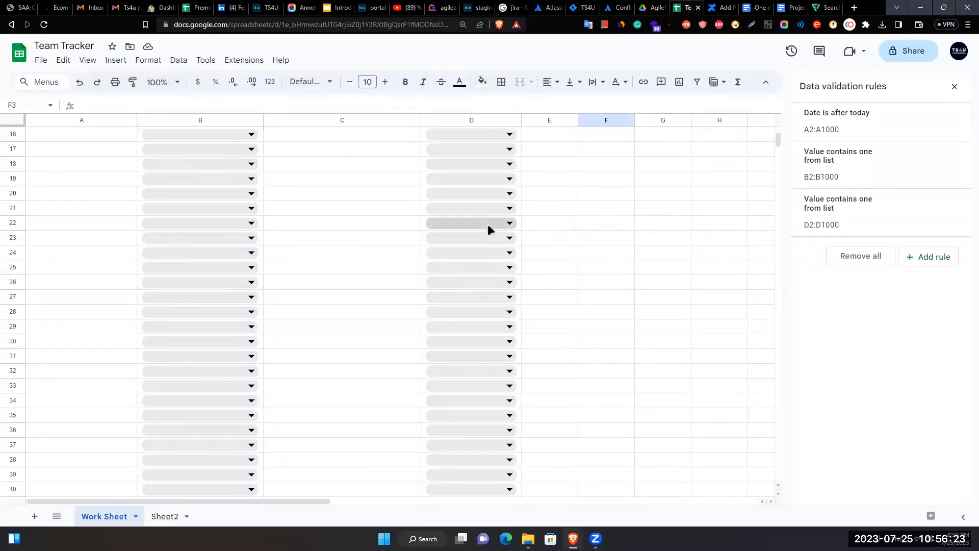
scroll(408, 240, "up", 5)
scroll(331, 227, "down", 1)
scroll(286, 229, "up", 1)
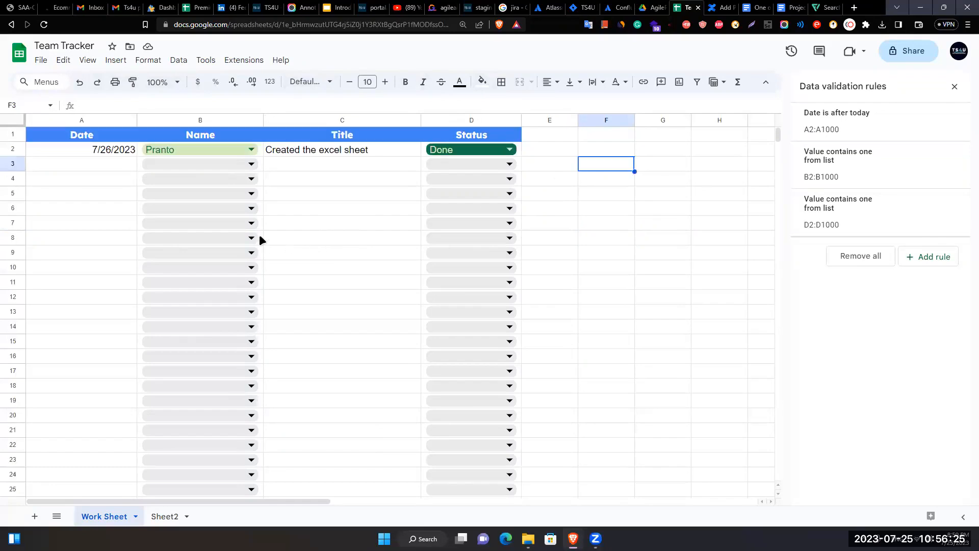
scroll(135, 202, "down", 10)
scroll(149, 215, "up", 10)
scroll(137, 168, "down", 10)
scroll(357, 229, "up", 10)
scroll(332, 274, "down", 3)
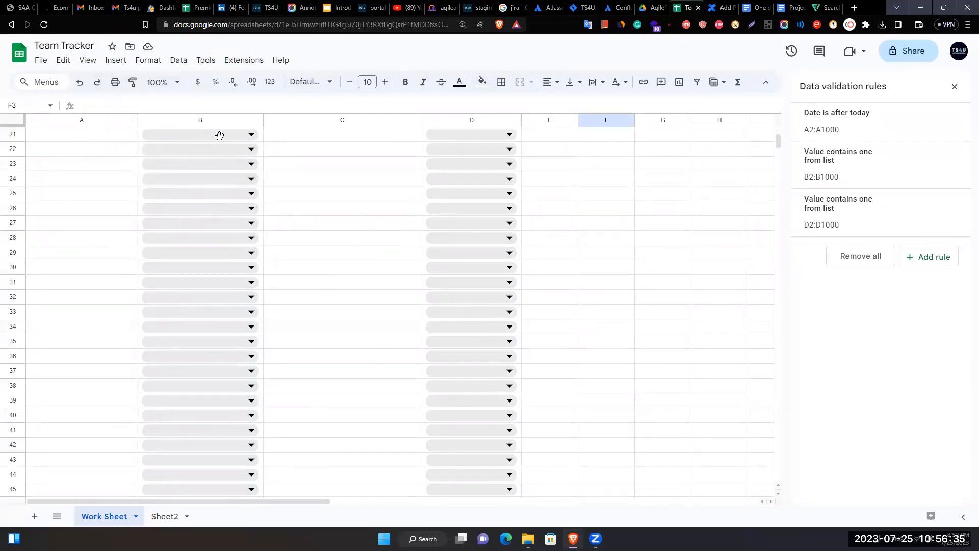
scroll(331, 184, "up", 6)
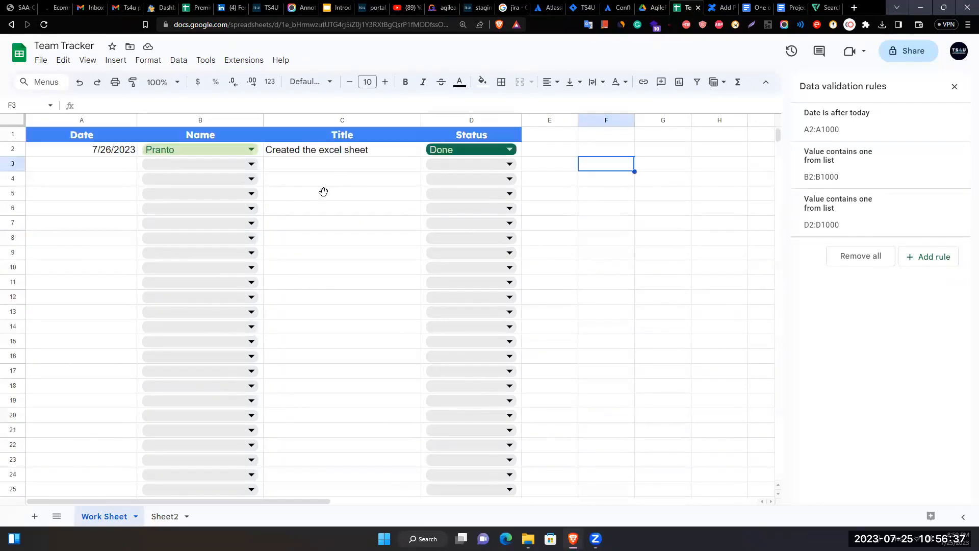
Step: Freeze the header row of the Work Sheet, using the 1 row option
left_click(16, 135)
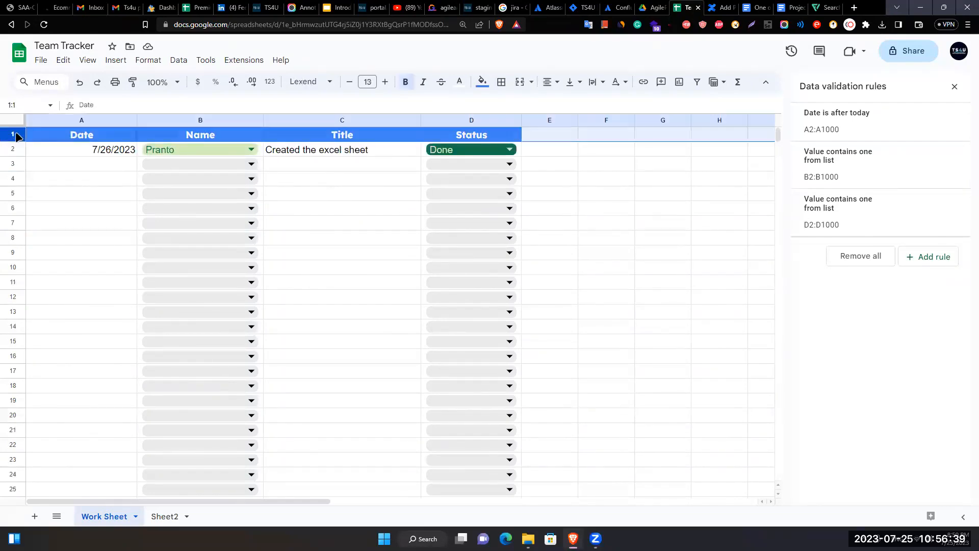
left_click(90, 208)
left_click_drag(101, 135, 511, 139)
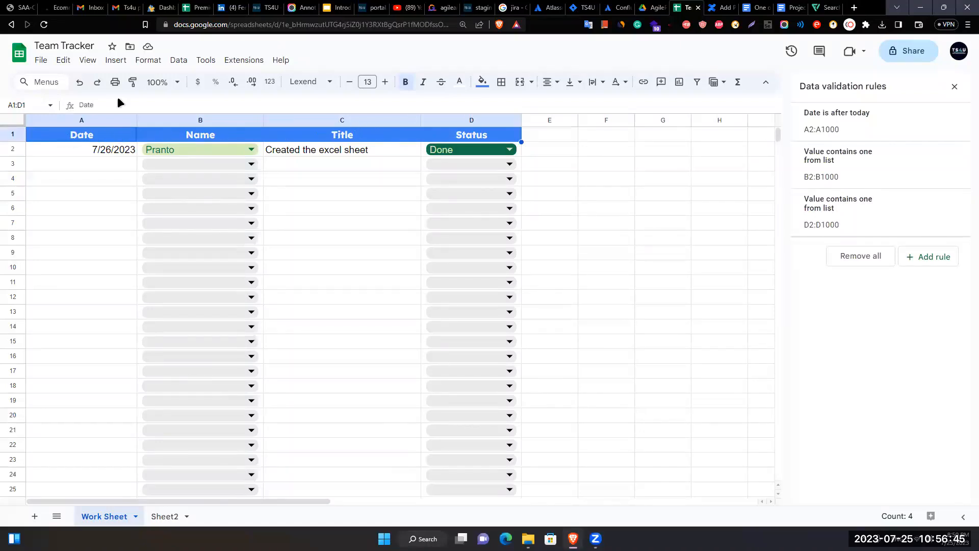
left_click(147, 62)
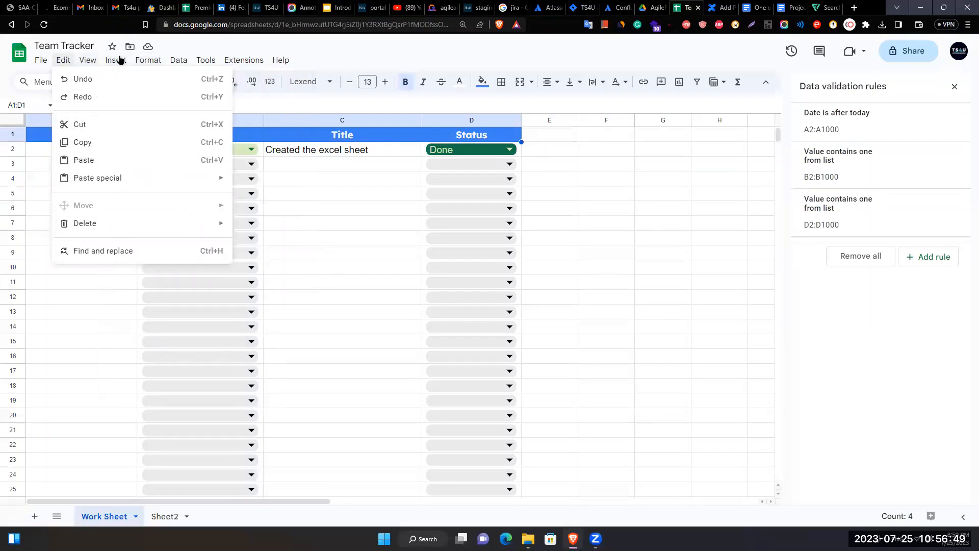
mouse_move(121, 64)
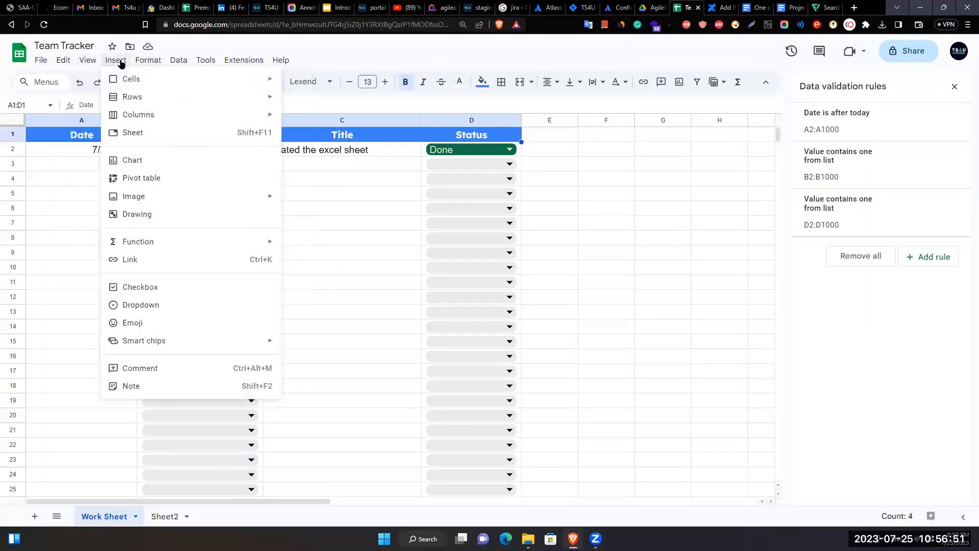
key("Left")
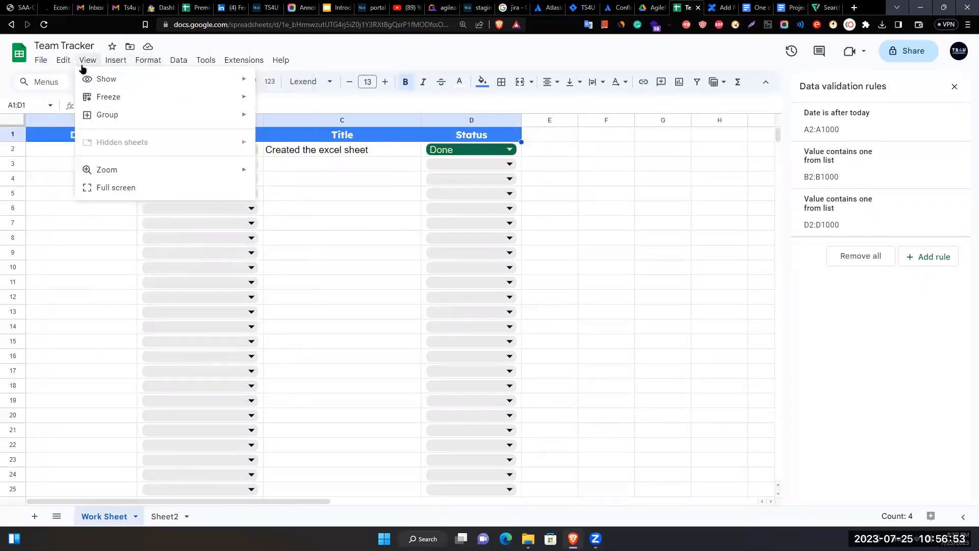
mouse_move(111, 100)
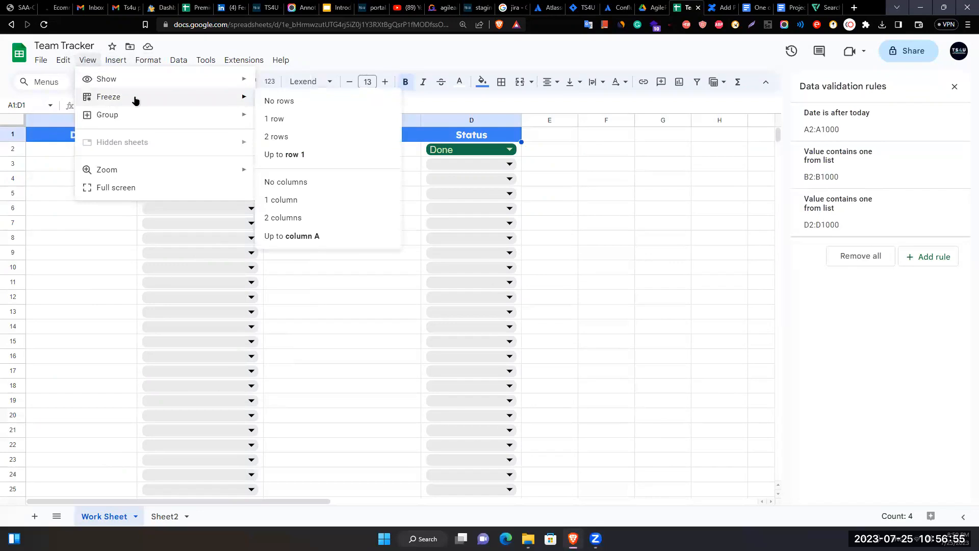
left_click(287, 120)
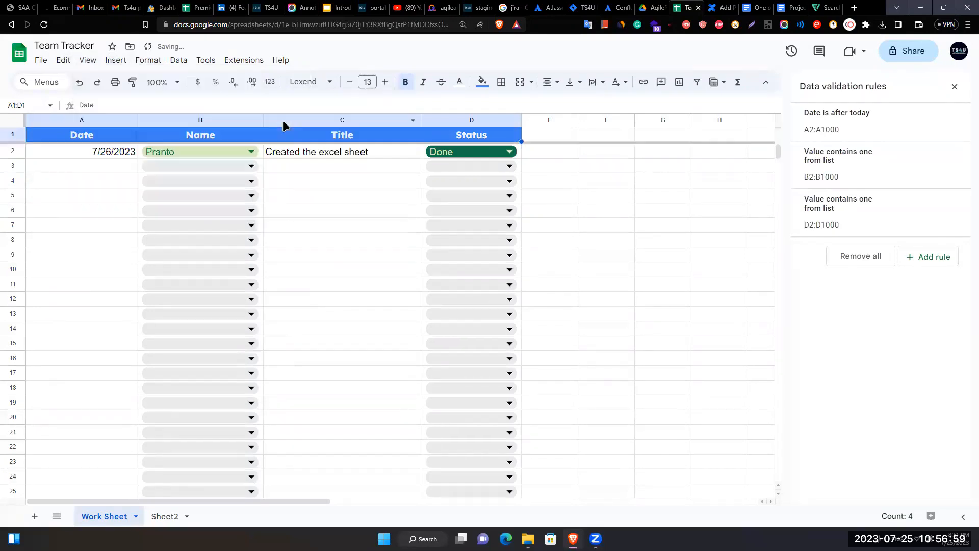
Step: Check the frozen header row against the lower rows of the sheet, and view the Name dropdown options in cell B69
left_click(592, 228)
scroll(372, 241, "down", 10)
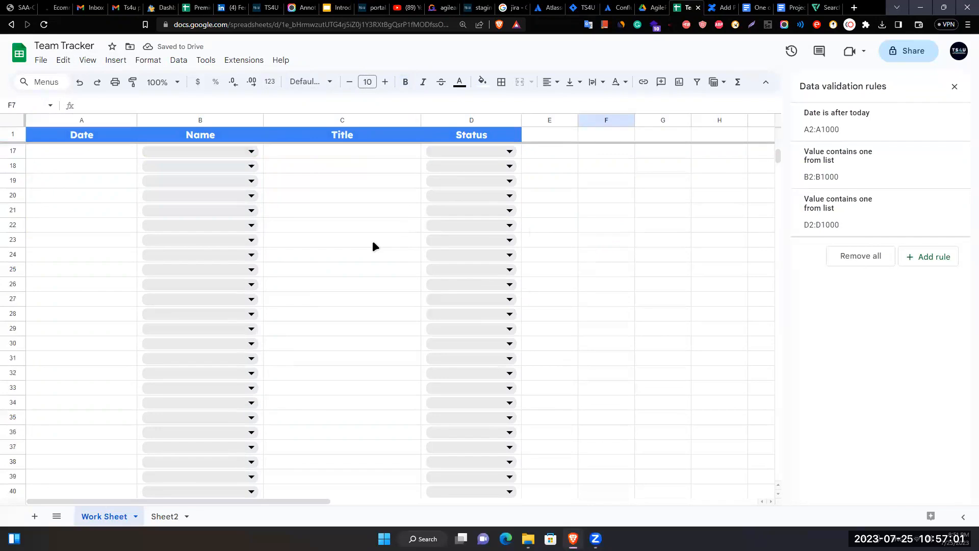
scroll(316, 262, "down", 15)
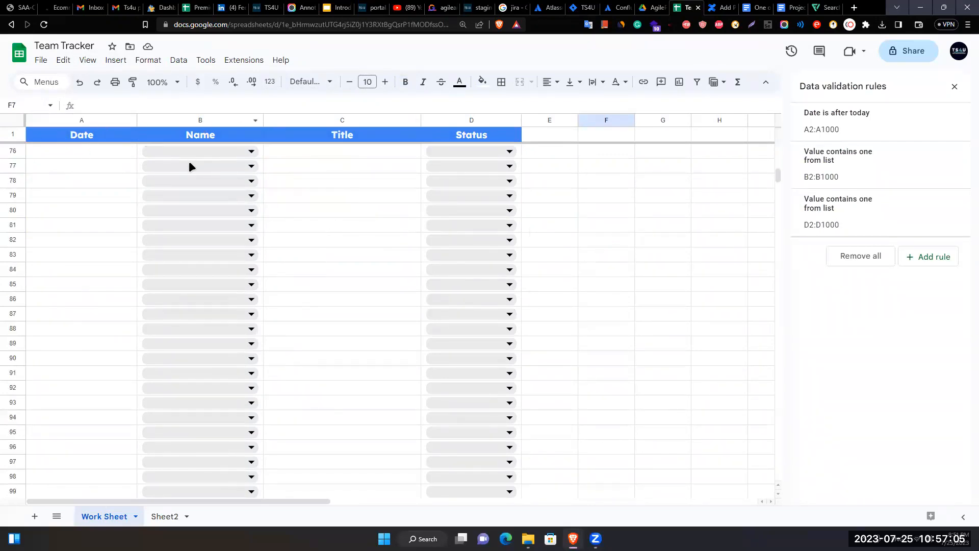
scroll(352, 178, "down", 4)
scroll(256, 178, "up", 7)
left_click(233, 152)
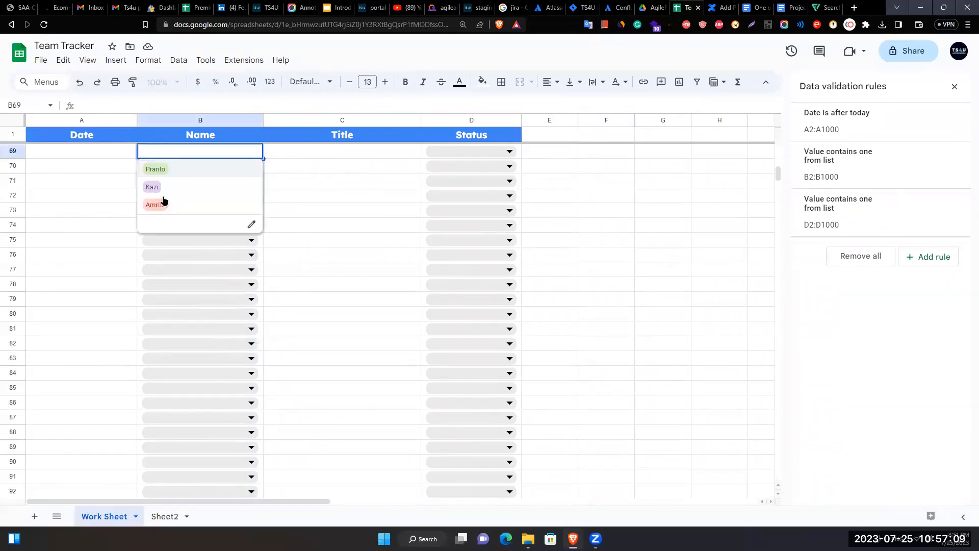
left_click(305, 244)
scroll(234, 224, "up", 19)
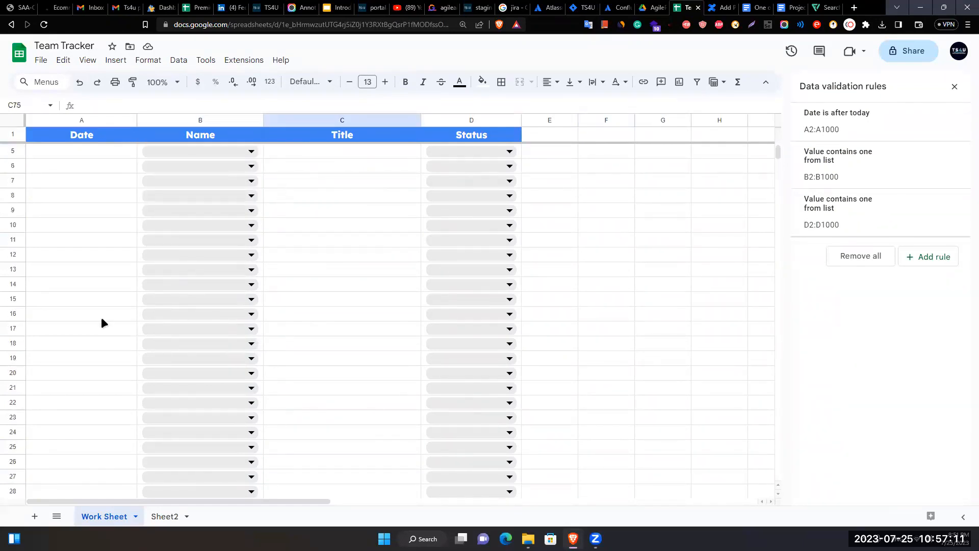
scroll(81, 315, "up", 2)
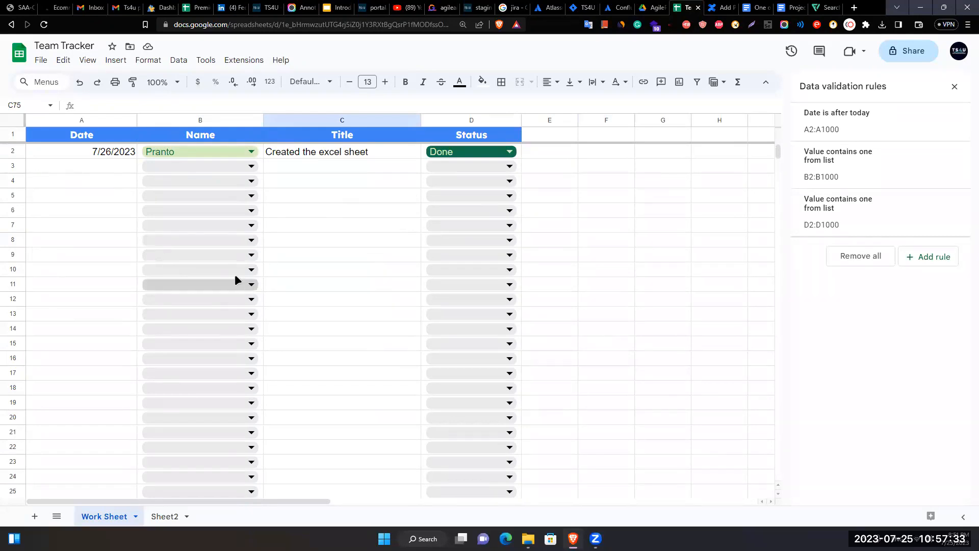
Step: Review the spreadsheet's version history, comparing the 8:51, 8:52, 8:53 and 8:56 PM versions, and return to the sheet without restoring any
left_click(792, 52)
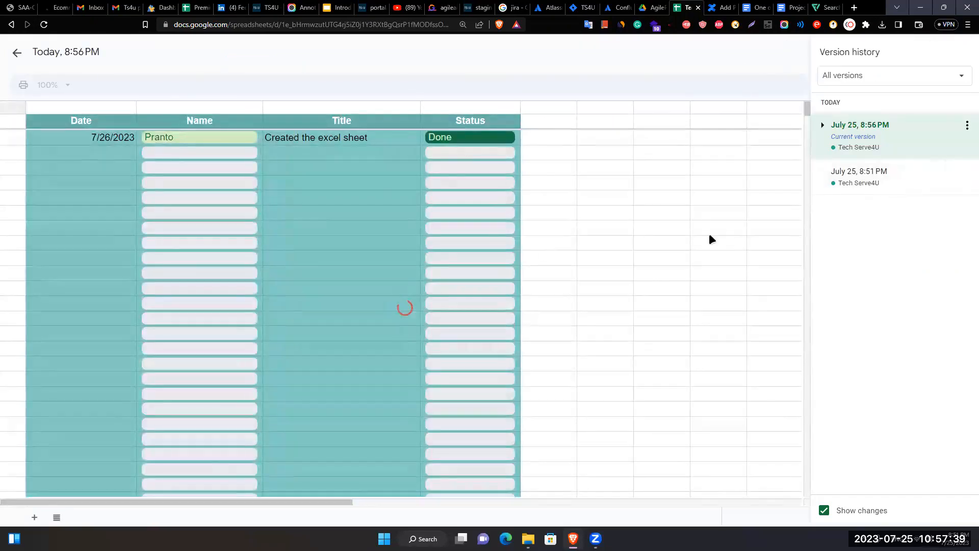
left_click(879, 174)
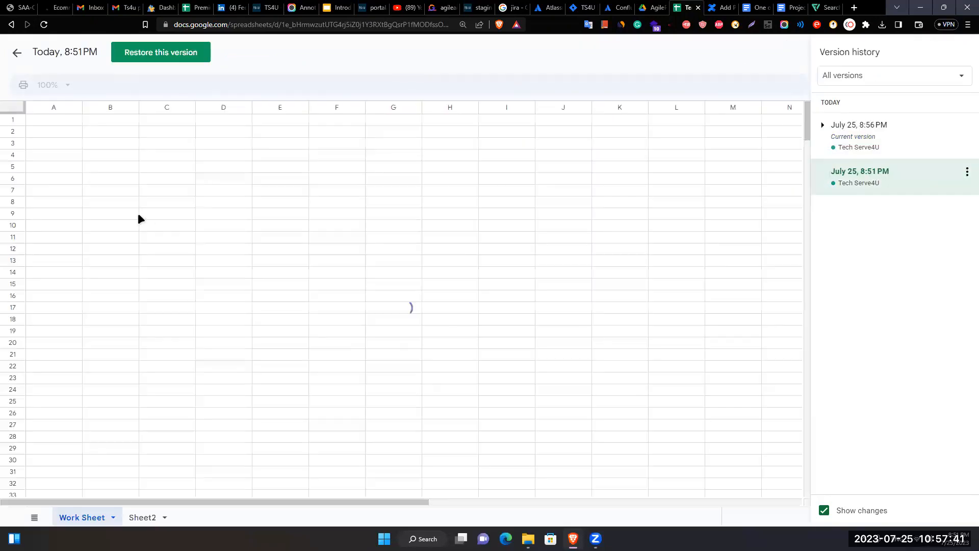
left_click(869, 145)
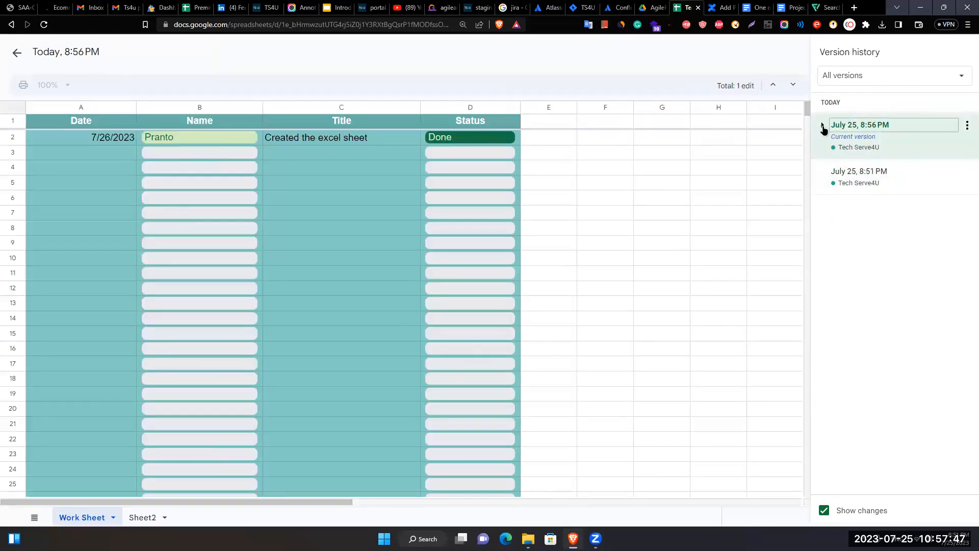
left_click(823, 128)
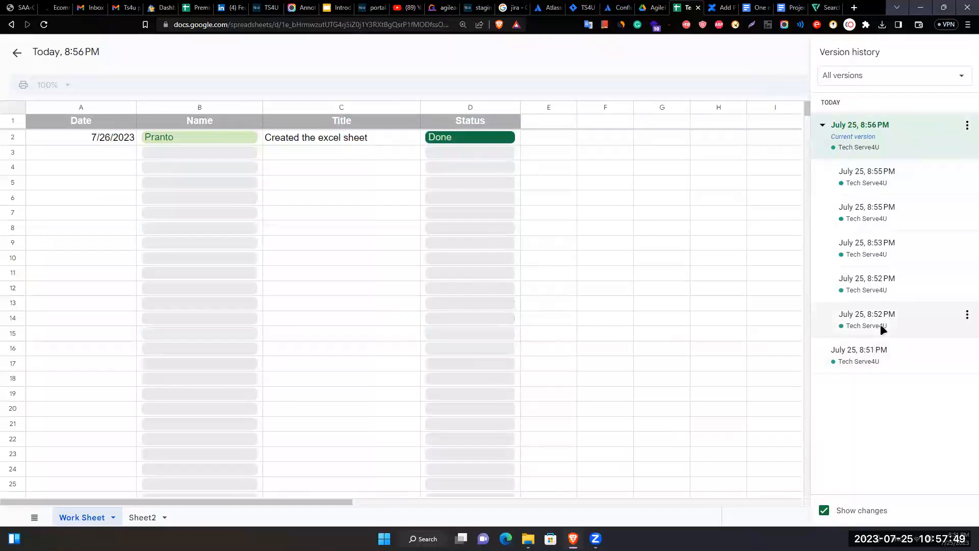
left_click(881, 323)
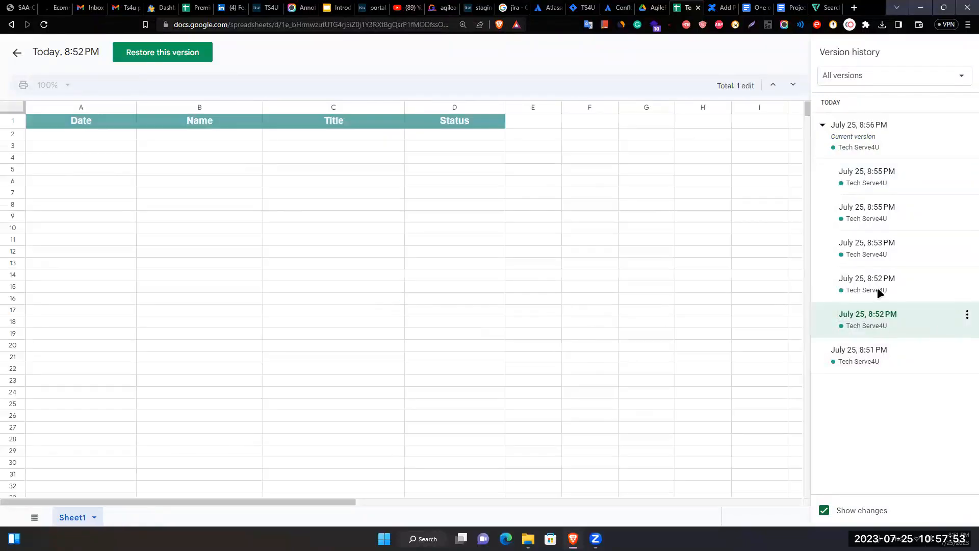
left_click(870, 244)
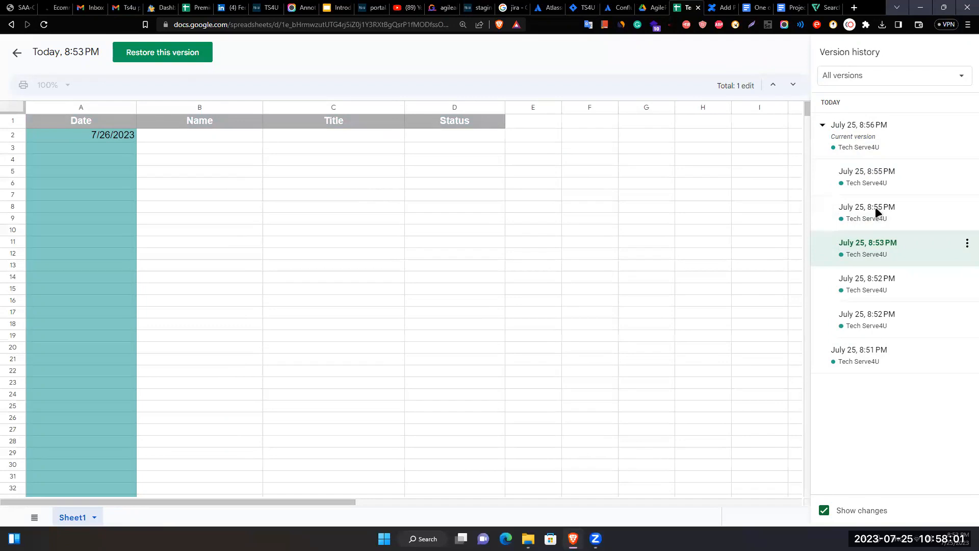
left_click(856, 314)
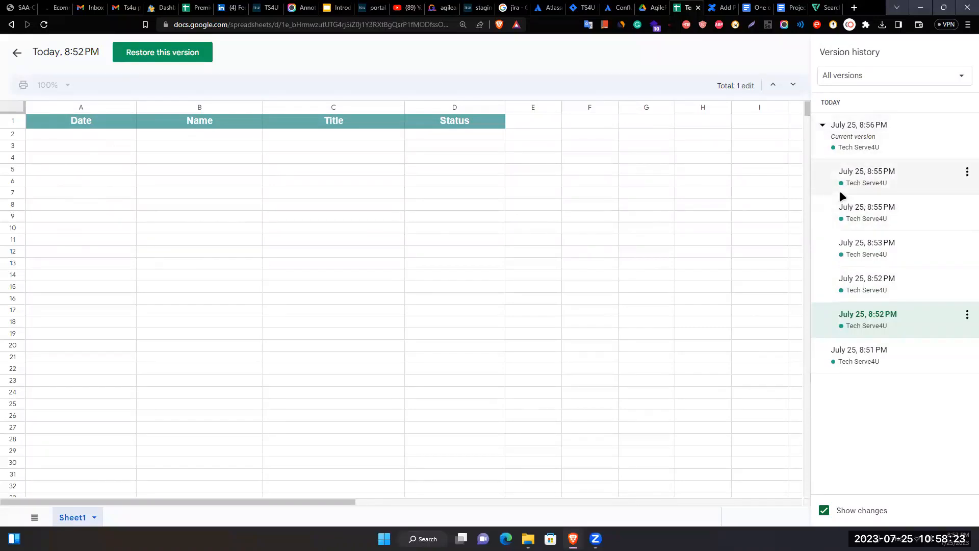
left_click(16, 53)
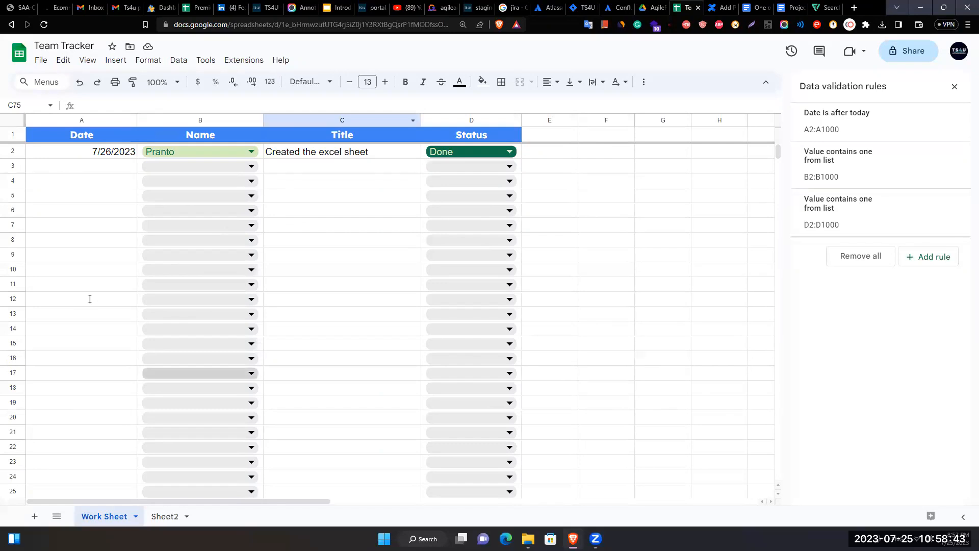
Step: View the spreadsheet's sharing settings and its meeting options, leaving both without making changes
left_click(887, 60)
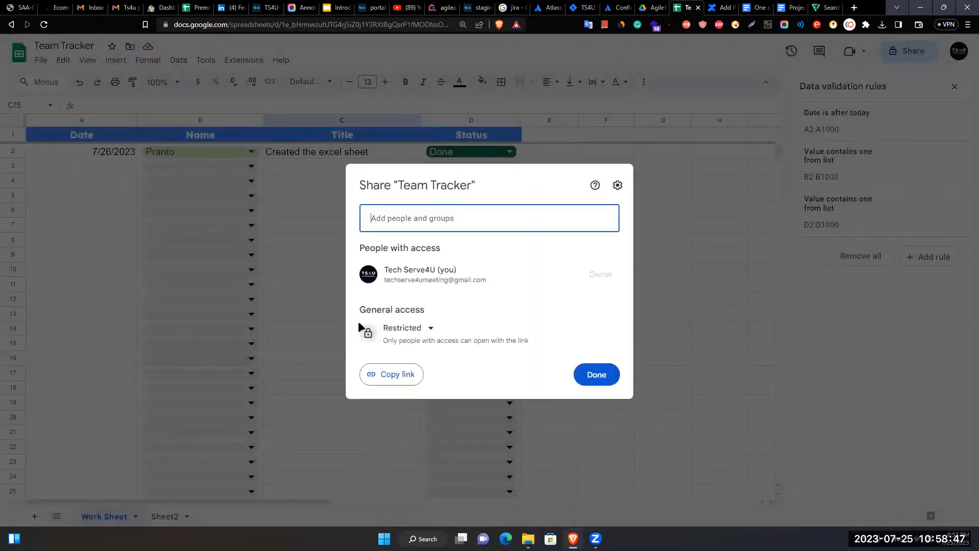
left_click(685, 172)
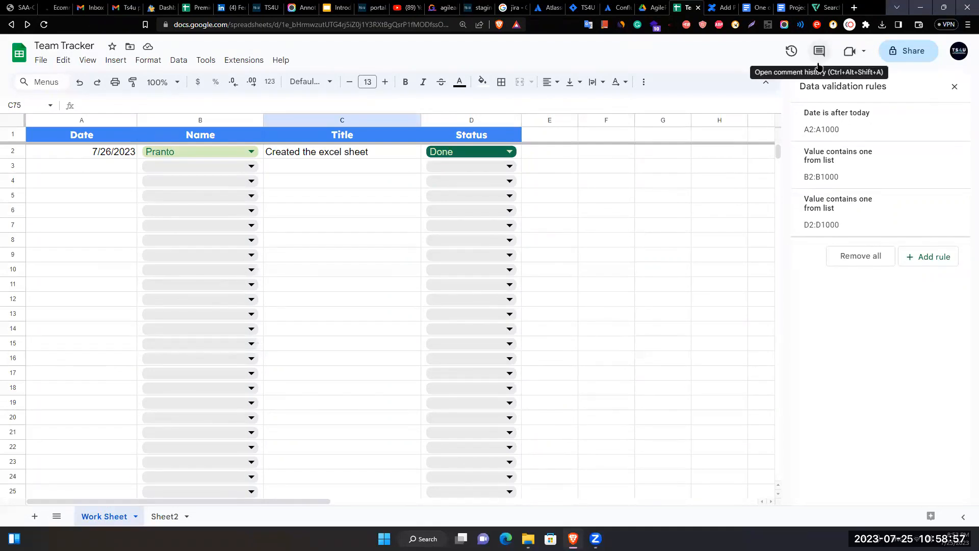
left_click(863, 51)
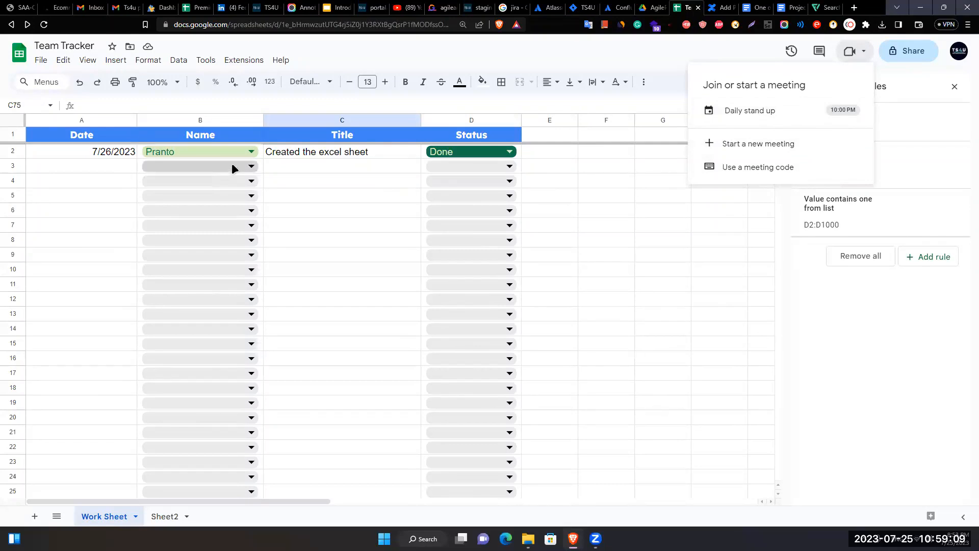
left_click(222, 238)
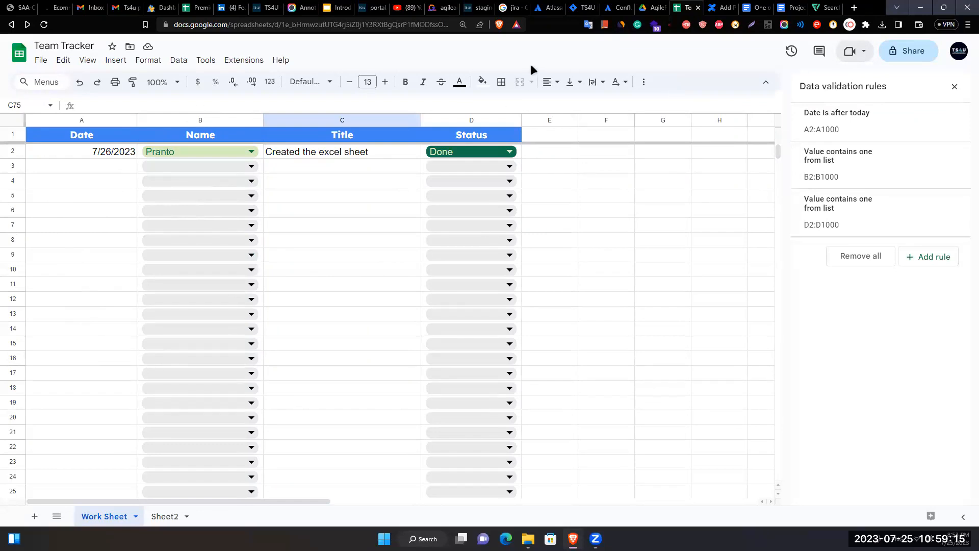
Step: Open the add-ons marketplace for Sheets and browse the featured apps
left_click(206, 62)
mouse_move(227, 65)
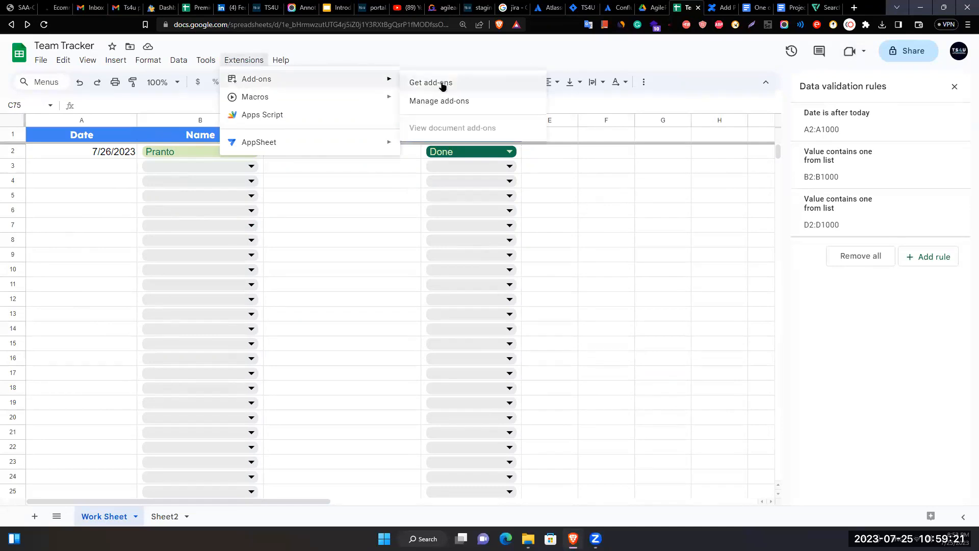
left_click(442, 83)
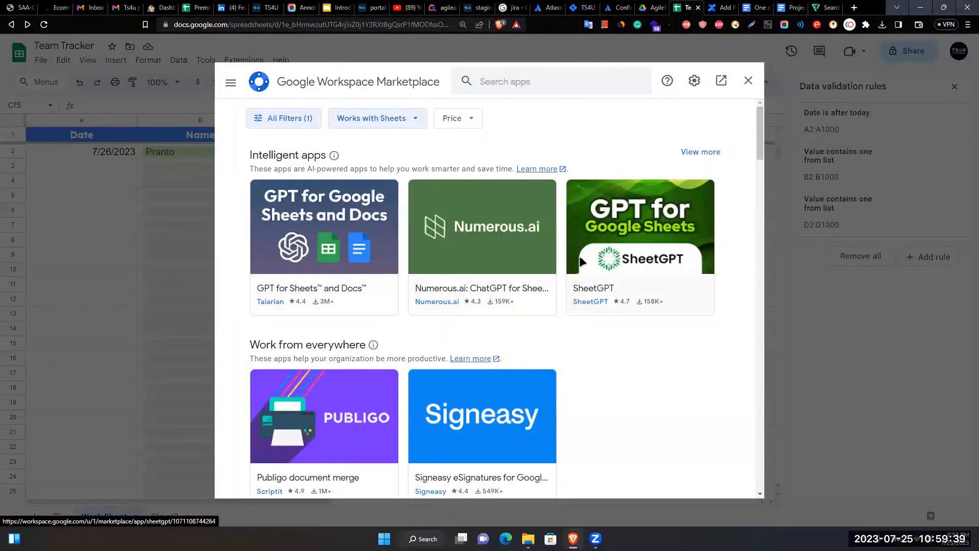
scroll(485, 253, "down", 2)
scroll(485, 252, "down", 2)
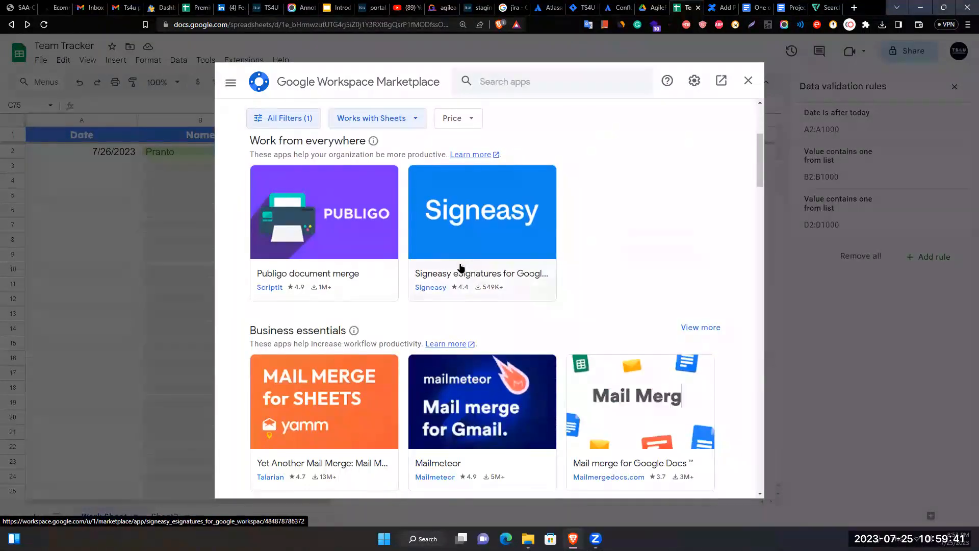
scroll(400, 254, "up", 4)
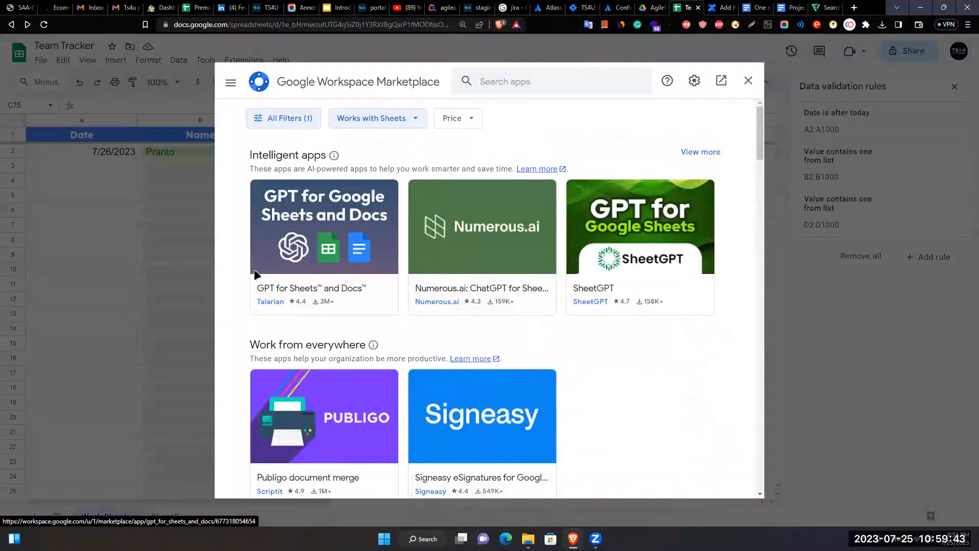
Step: Browse the marketplace's featured app categories from Business essentials through Built by Google to Most popular
scroll(285, 249, "down", 5)
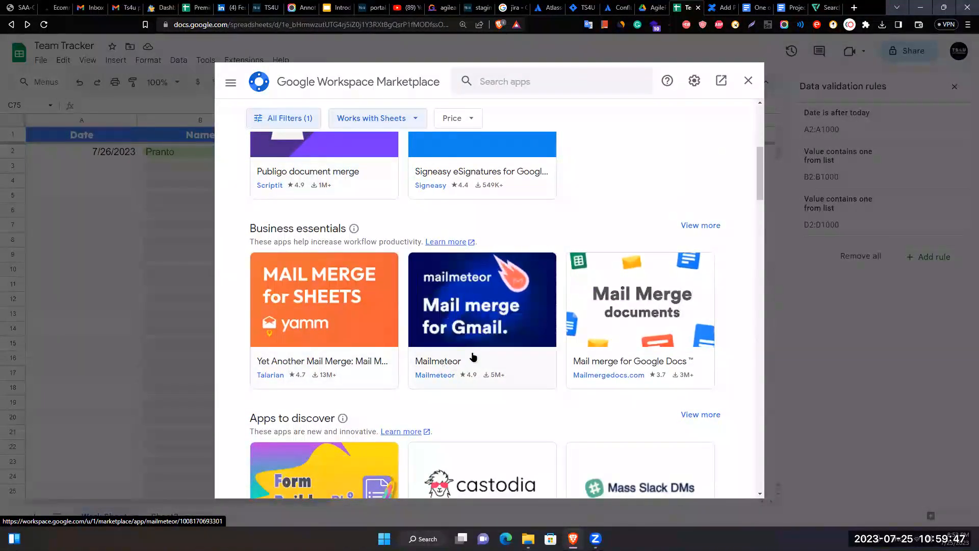
scroll(467, 368, "down", 1)
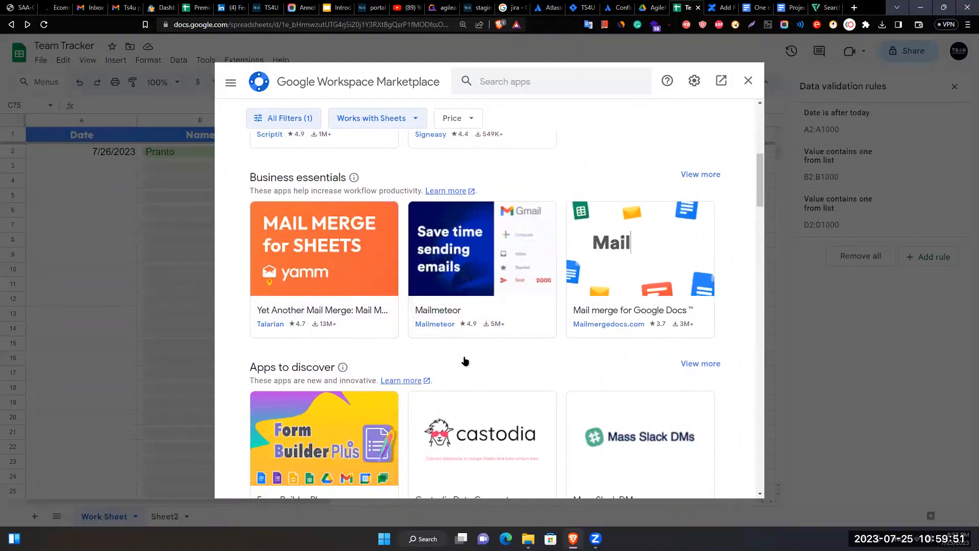
scroll(465, 361, "down", 3)
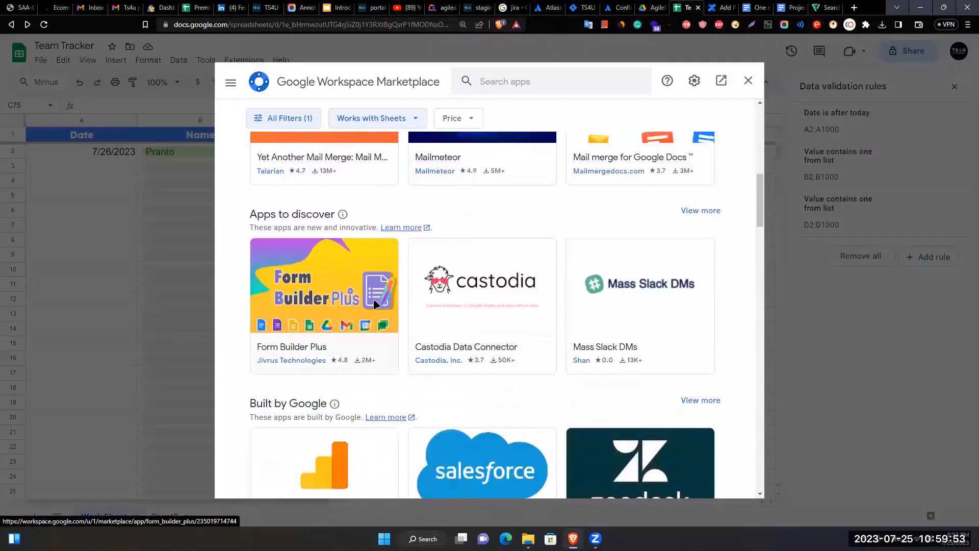
scroll(417, 294, "down", 3)
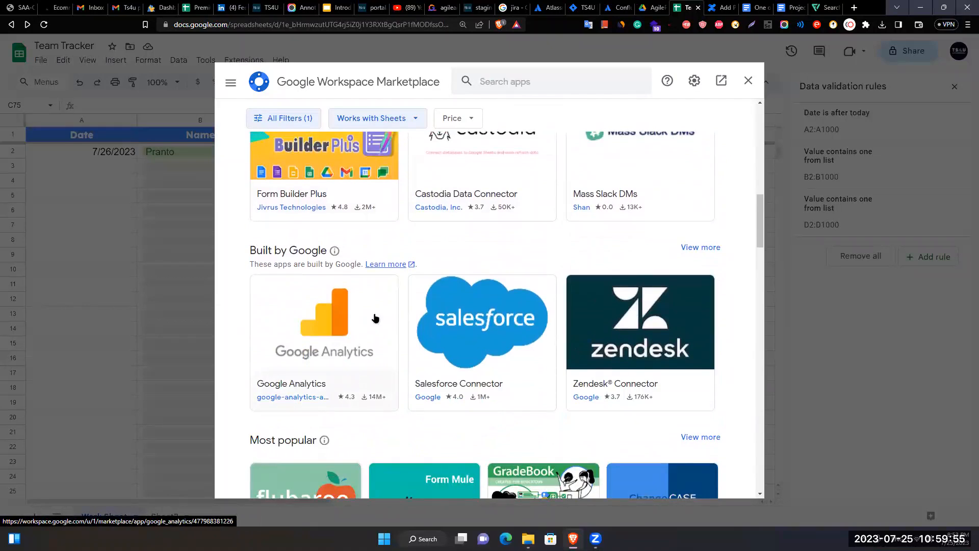
scroll(619, 344, "down", 4)
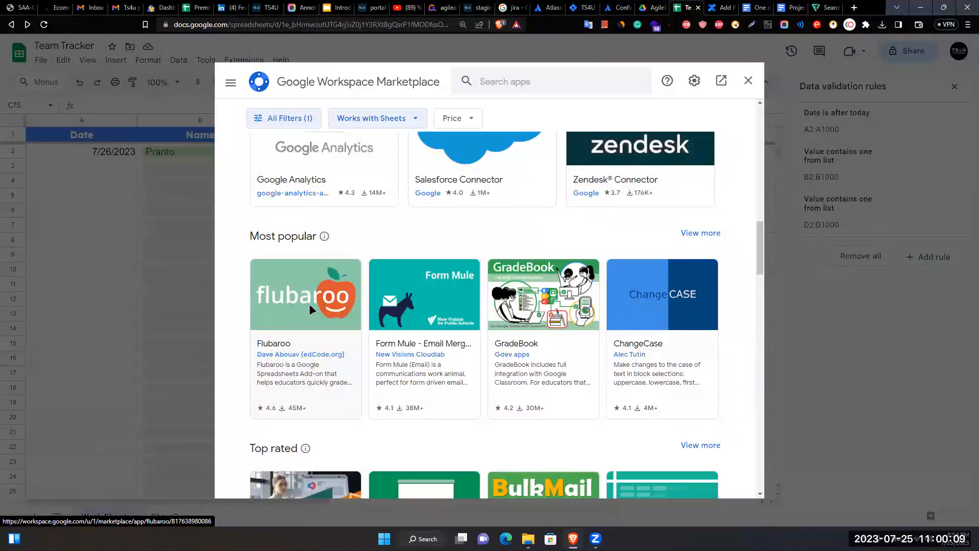
Step: Open the Flubaroo add-on's listing from the most popular apps and review its preview images, overview and additional information
left_click(300, 364)
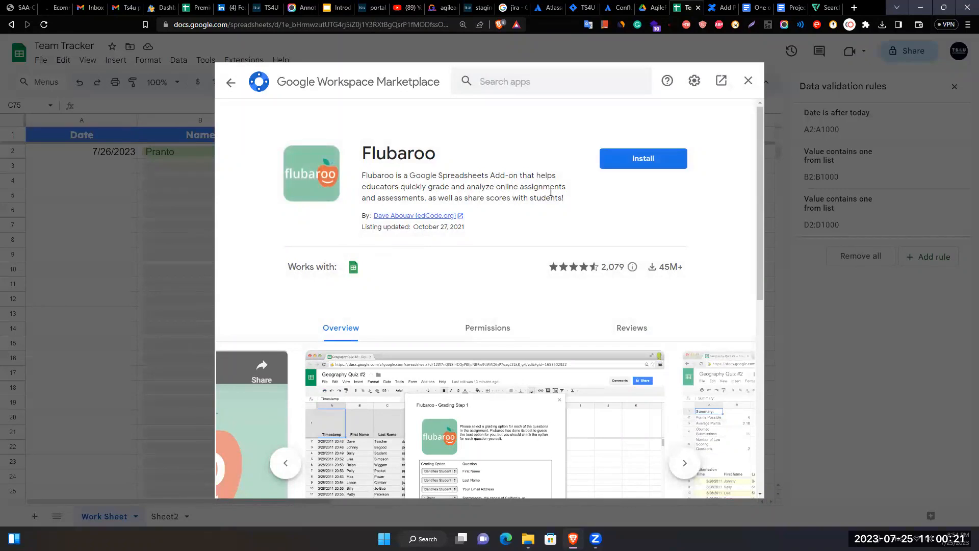
scroll(416, 292, "down", 2)
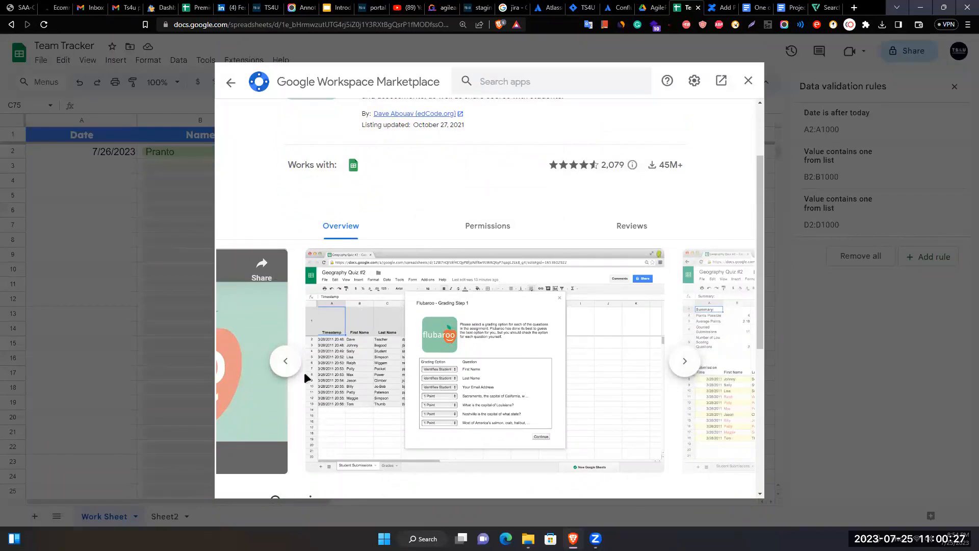
left_click(685, 363)
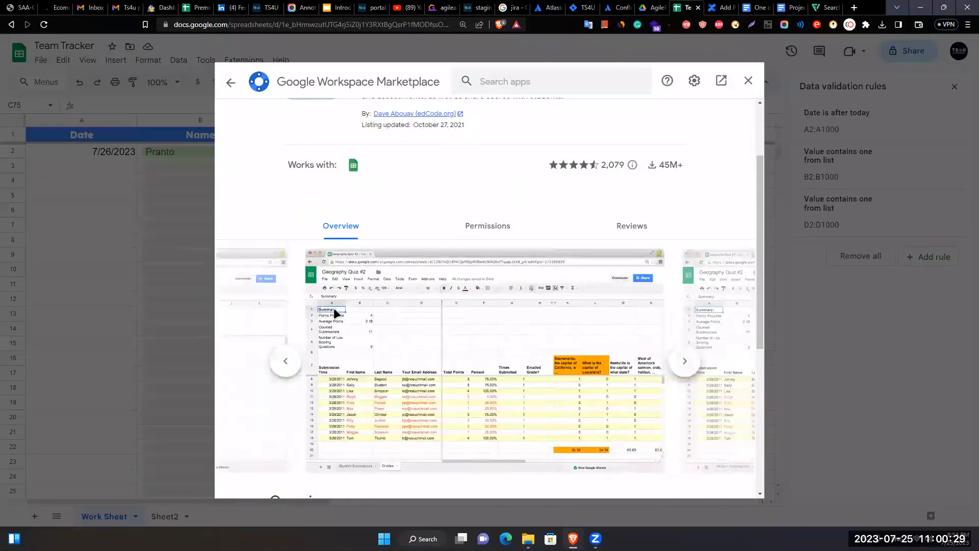
left_click(685, 363)
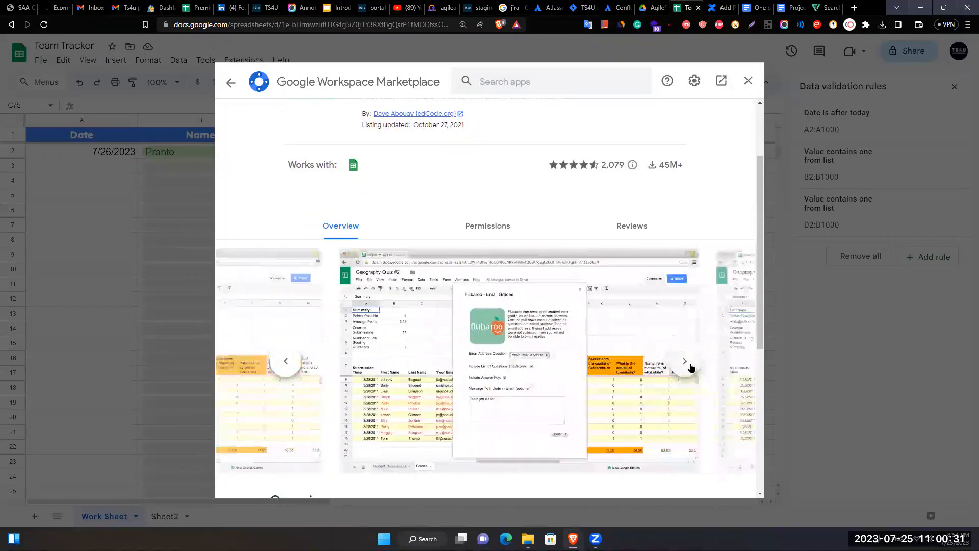
left_click(686, 364)
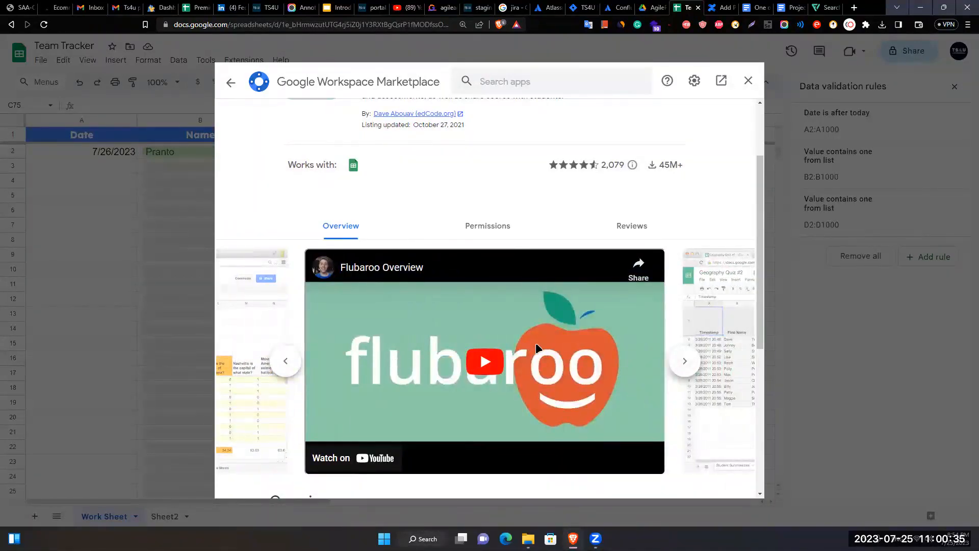
left_click(683, 360)
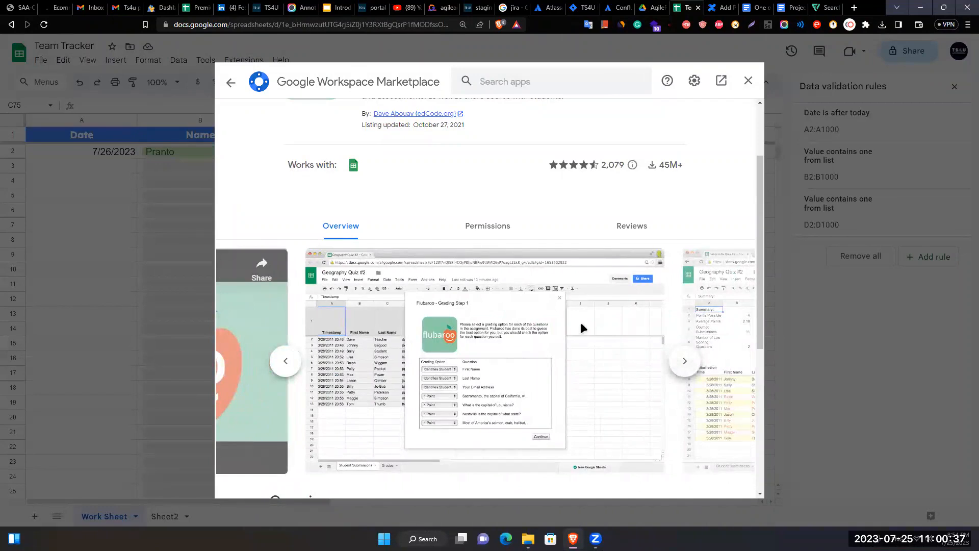
scroll(535, 339, "down", 6)
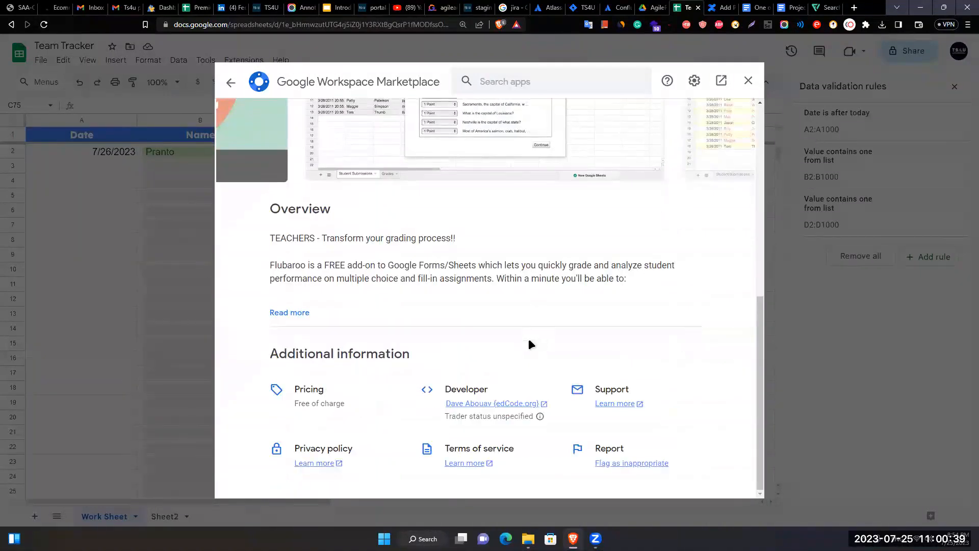
scroll(528, 339, "up", 5)
scroll(528, 338, "up", 3)
left_click(685, 459)
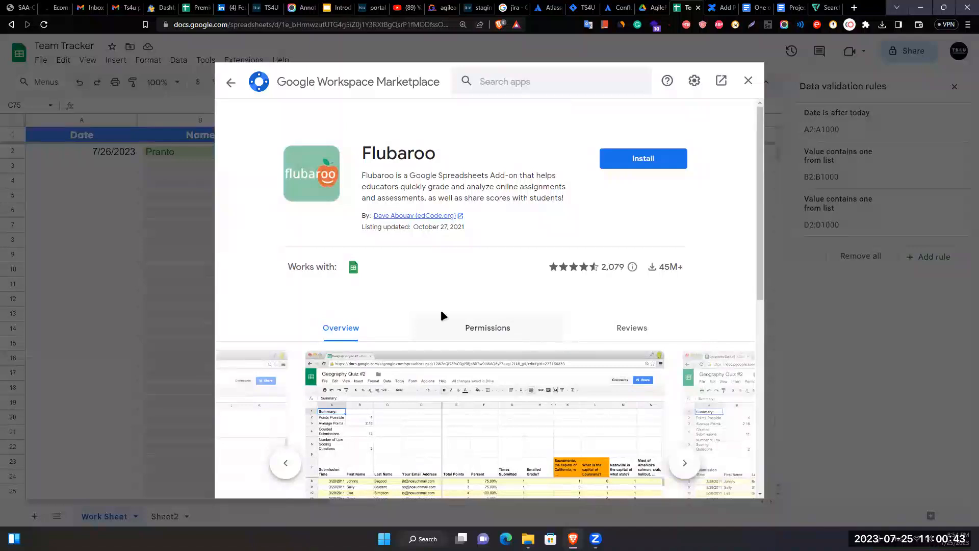
Step: View Flubaroo's permissions and overview, and return to the marketplace's main listing without installing it
left_click(502, 331)
left_click(377, 321)
left_click(231, 83)
Step: Examine the app categories for Forms, Slides, Docs, Calendar, Gmail and Sheets on the marketplace's main page
scroll(459, 286, "down", 5)
scroll(475, 319, "down", 15)
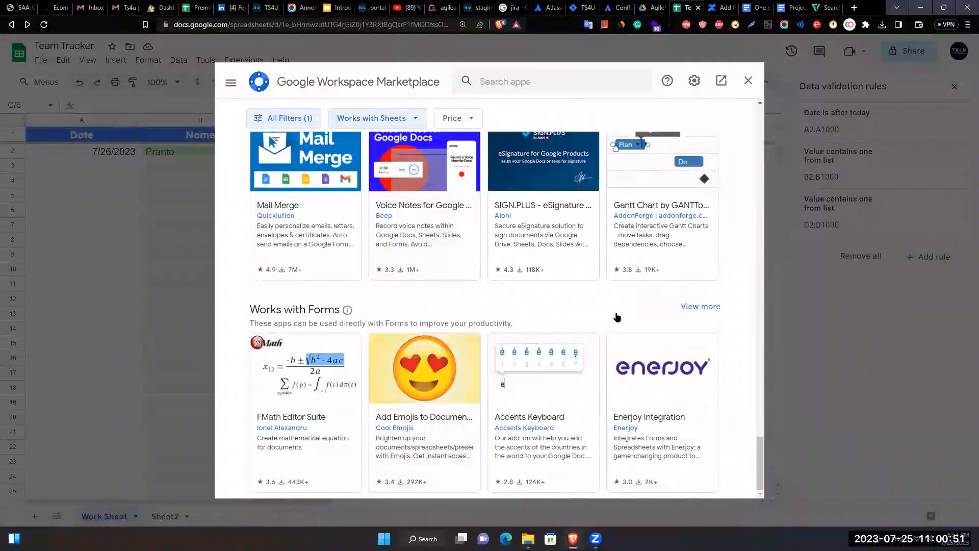
scroll(682, 307, "up", 4)
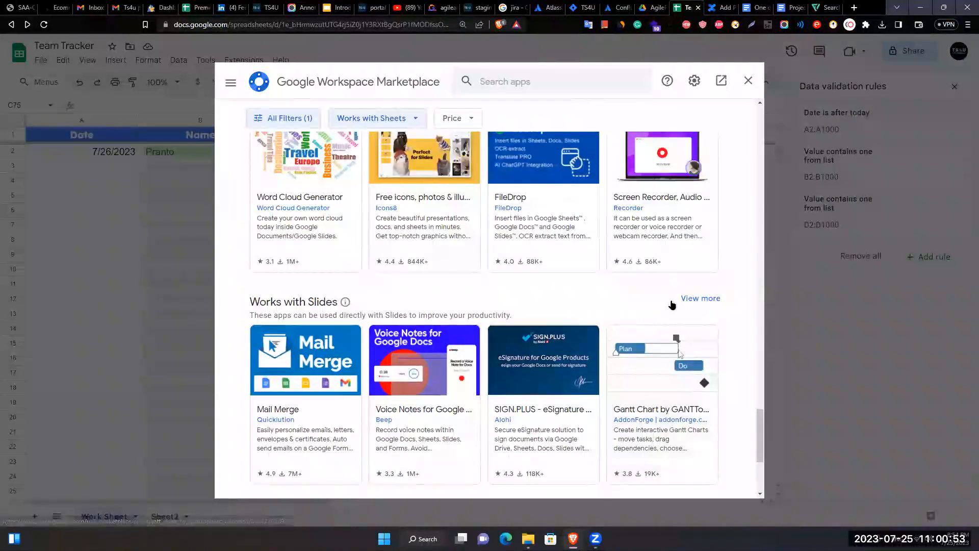
scroll(279, 307, "up", 8)
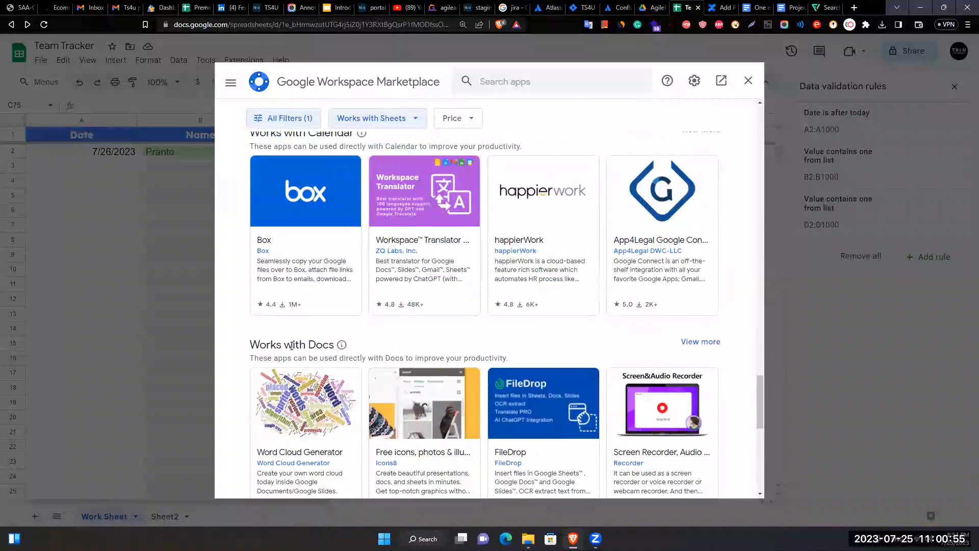
scroll(329, 287, "up", 8)
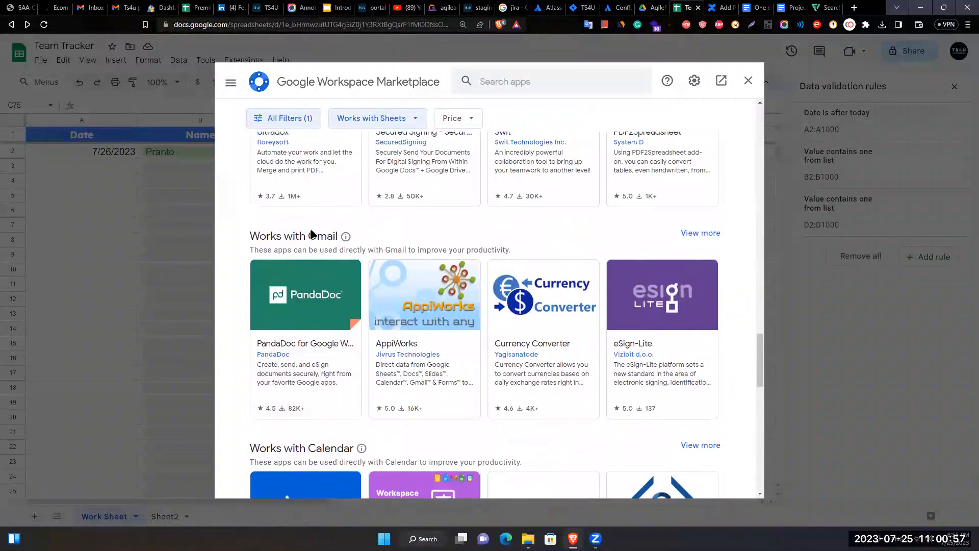
scroll(342, 287, "up", 4)
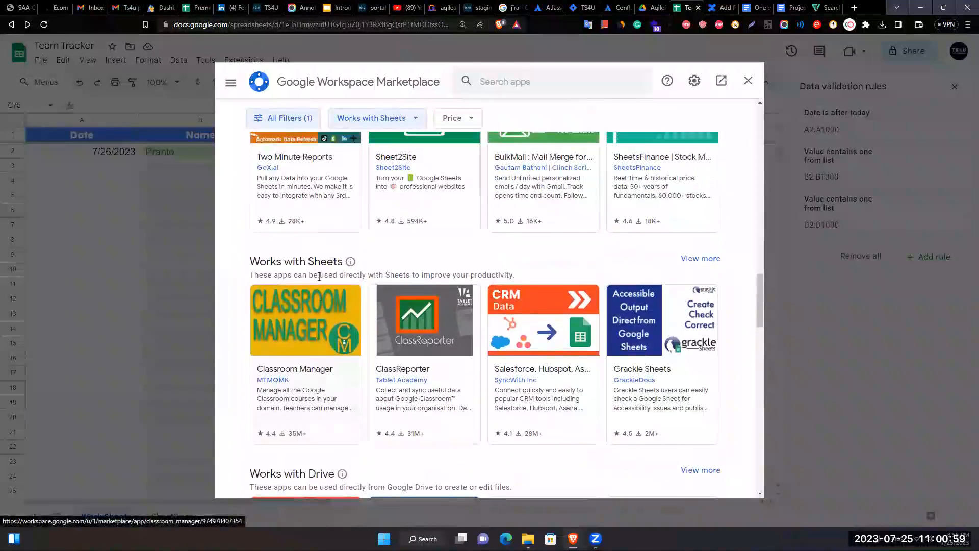
Step: Show the full list of apps in the Works with Sheets category and browse the available add-ons
left_click(694, 259)
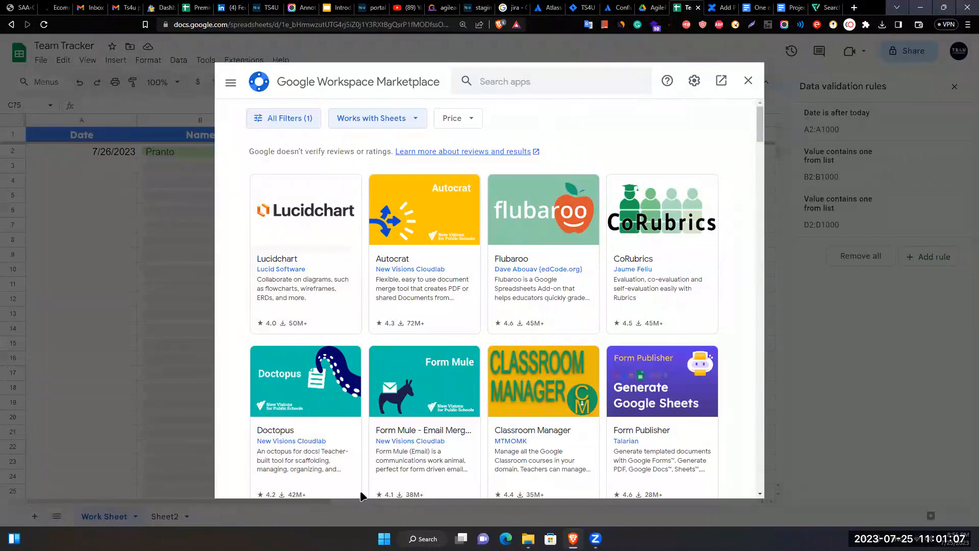
scroll(384, 275, "down", 5)
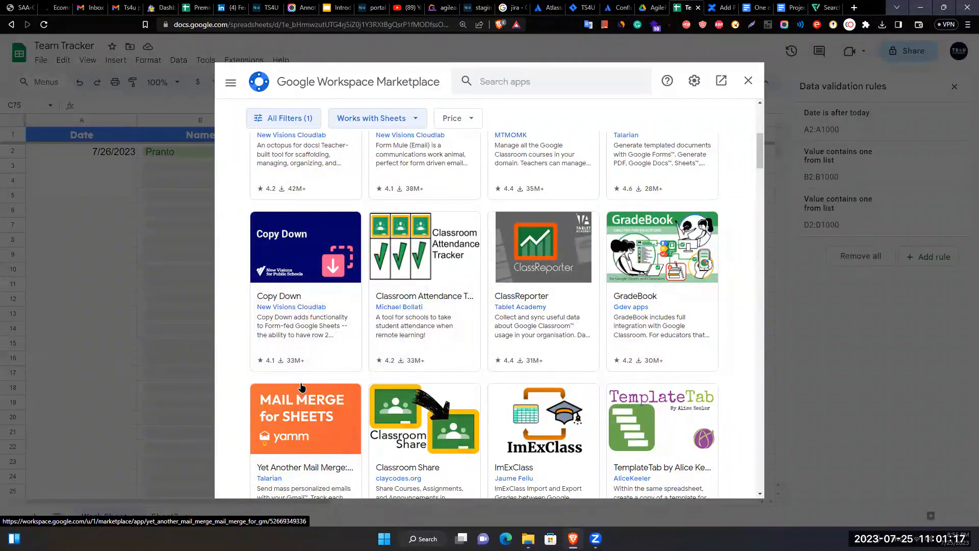
scroll(306, 382, "down", 6)
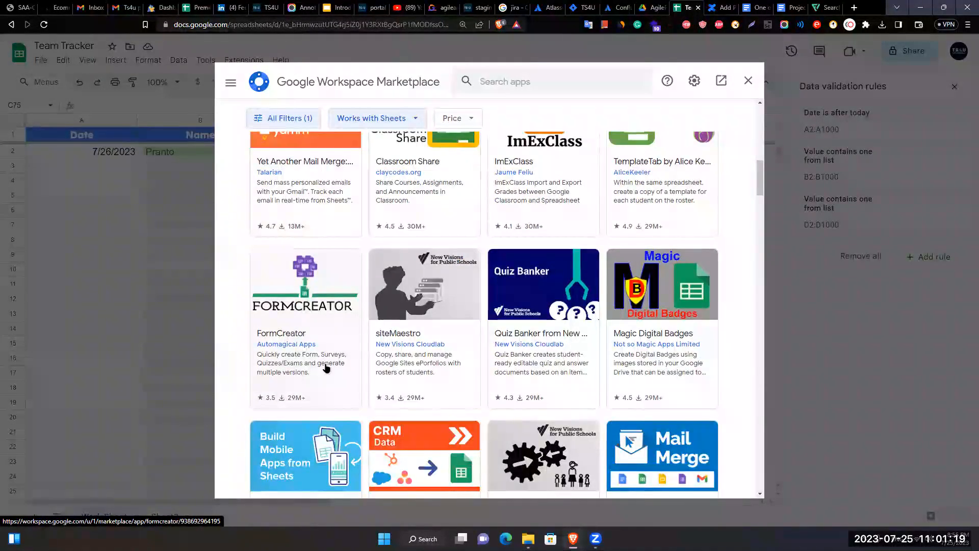
scroll(327, 368, "down", 9)
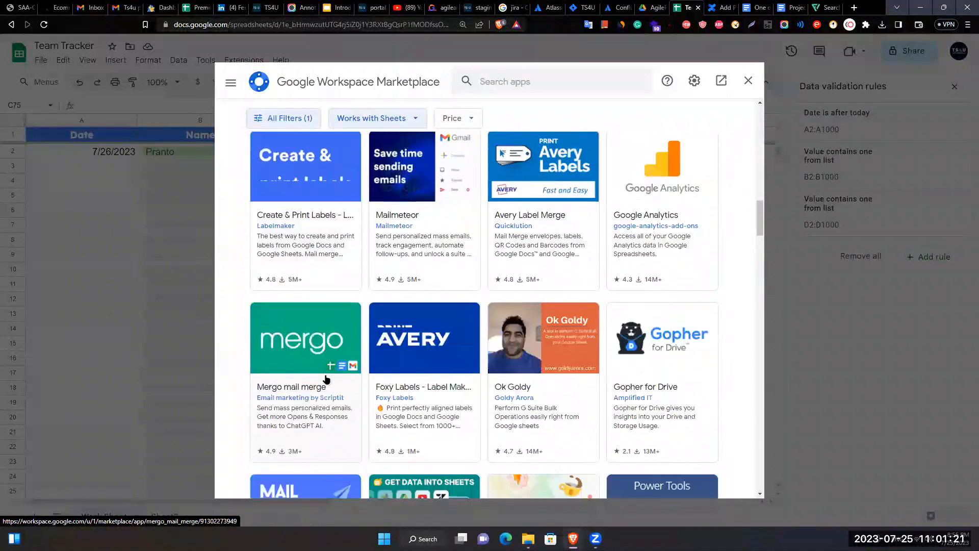
scroll(327, 378, "down", 15)
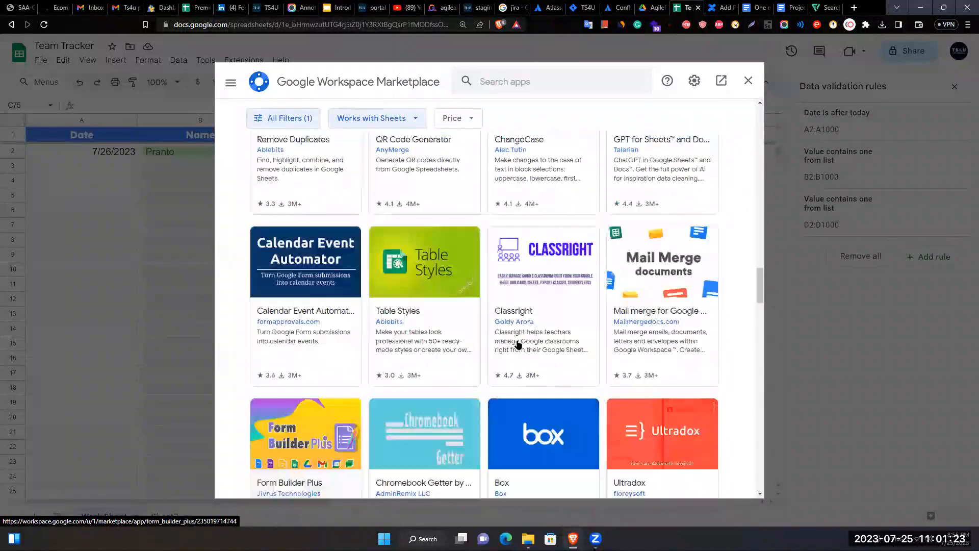
scroll(520, 376, "down", 6)
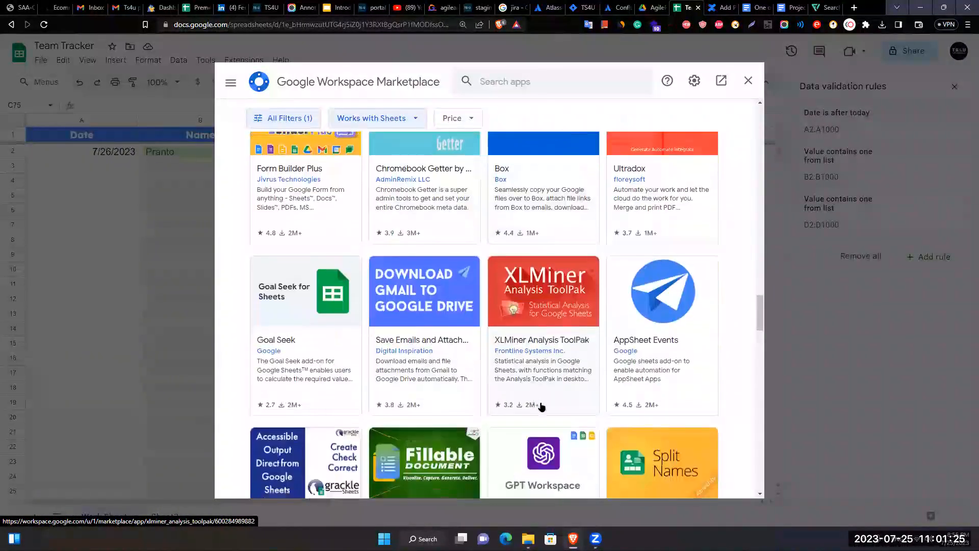